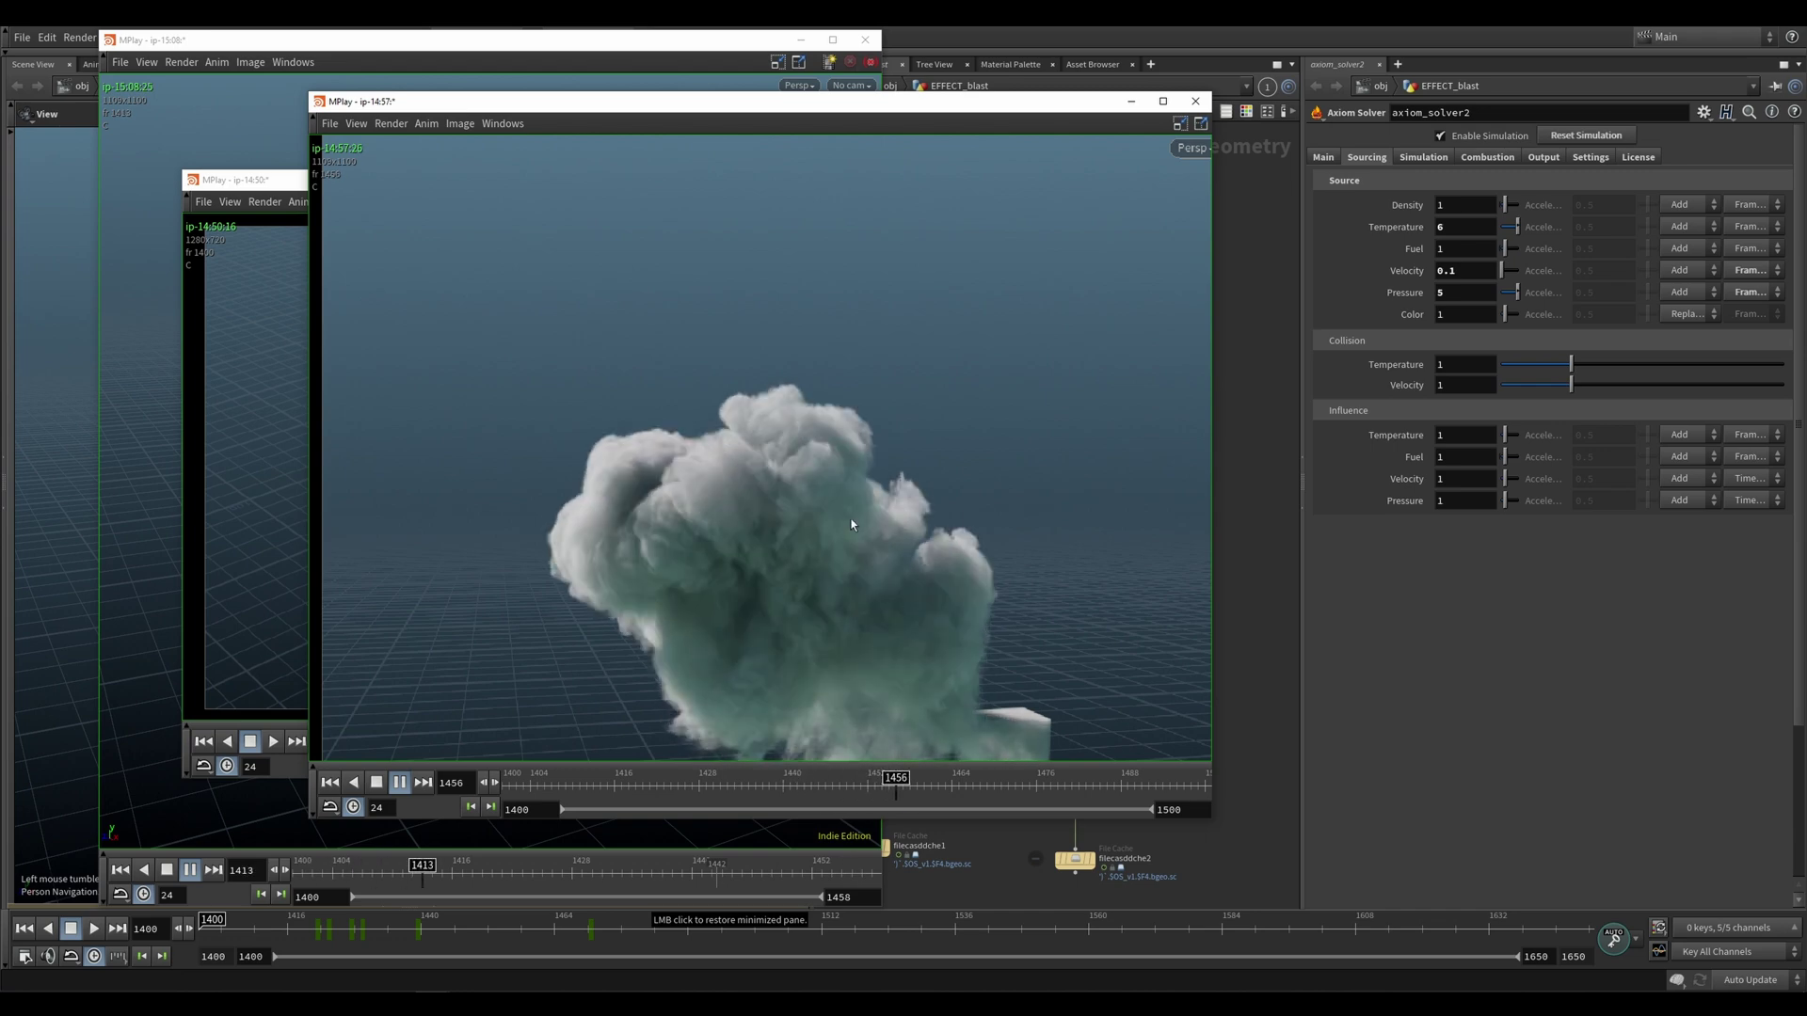
Review the smoke flipbooks by switching between the three preview windows and framing the blast playback
{"action": "scroll", "coordinate": [770, 499], "scroll_direction": "down", "scroll_amount": 1}
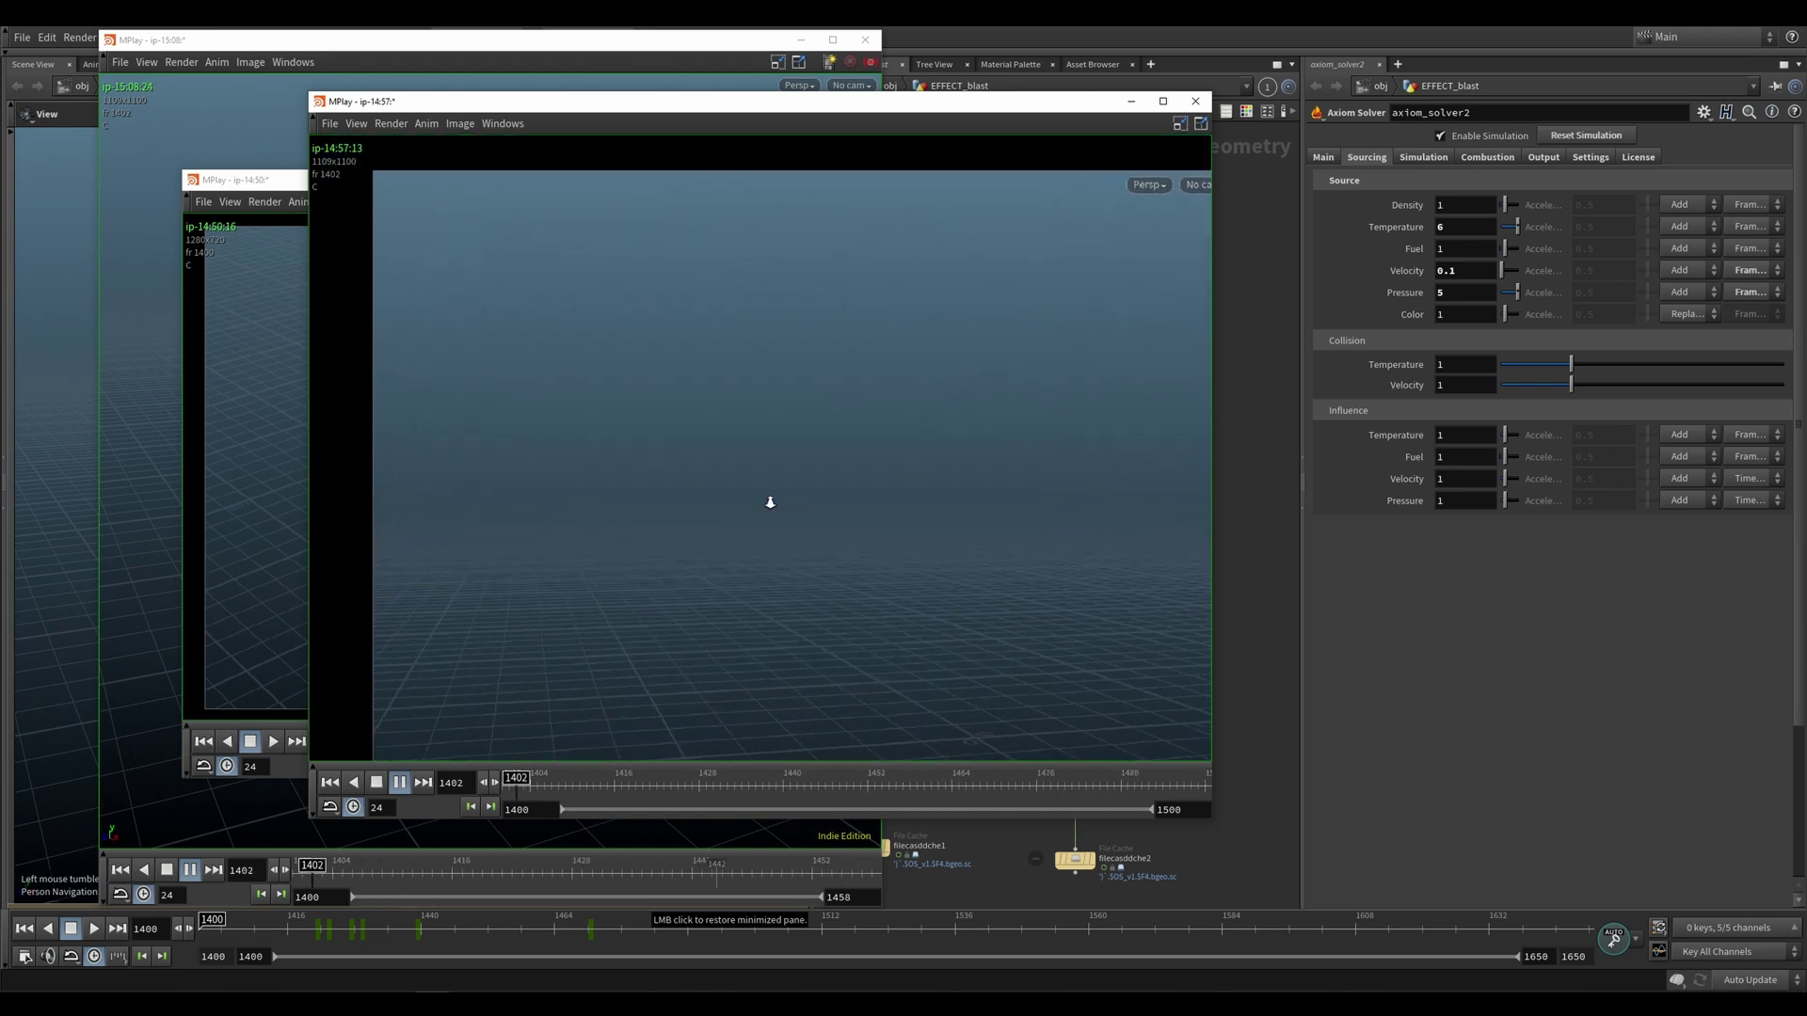
{"action": "scroll", "coordinate": [780, 496], "scroll_direction": "down", "scroll_amount": 1}
{"action": "middle_click_drag", "start_coordinate": [806, 537], "coordinate": [734, 461]}
{"action": "scroll", "coordinate": [734, 461], "scroll_direction": "down", "scroll_amount": 1}
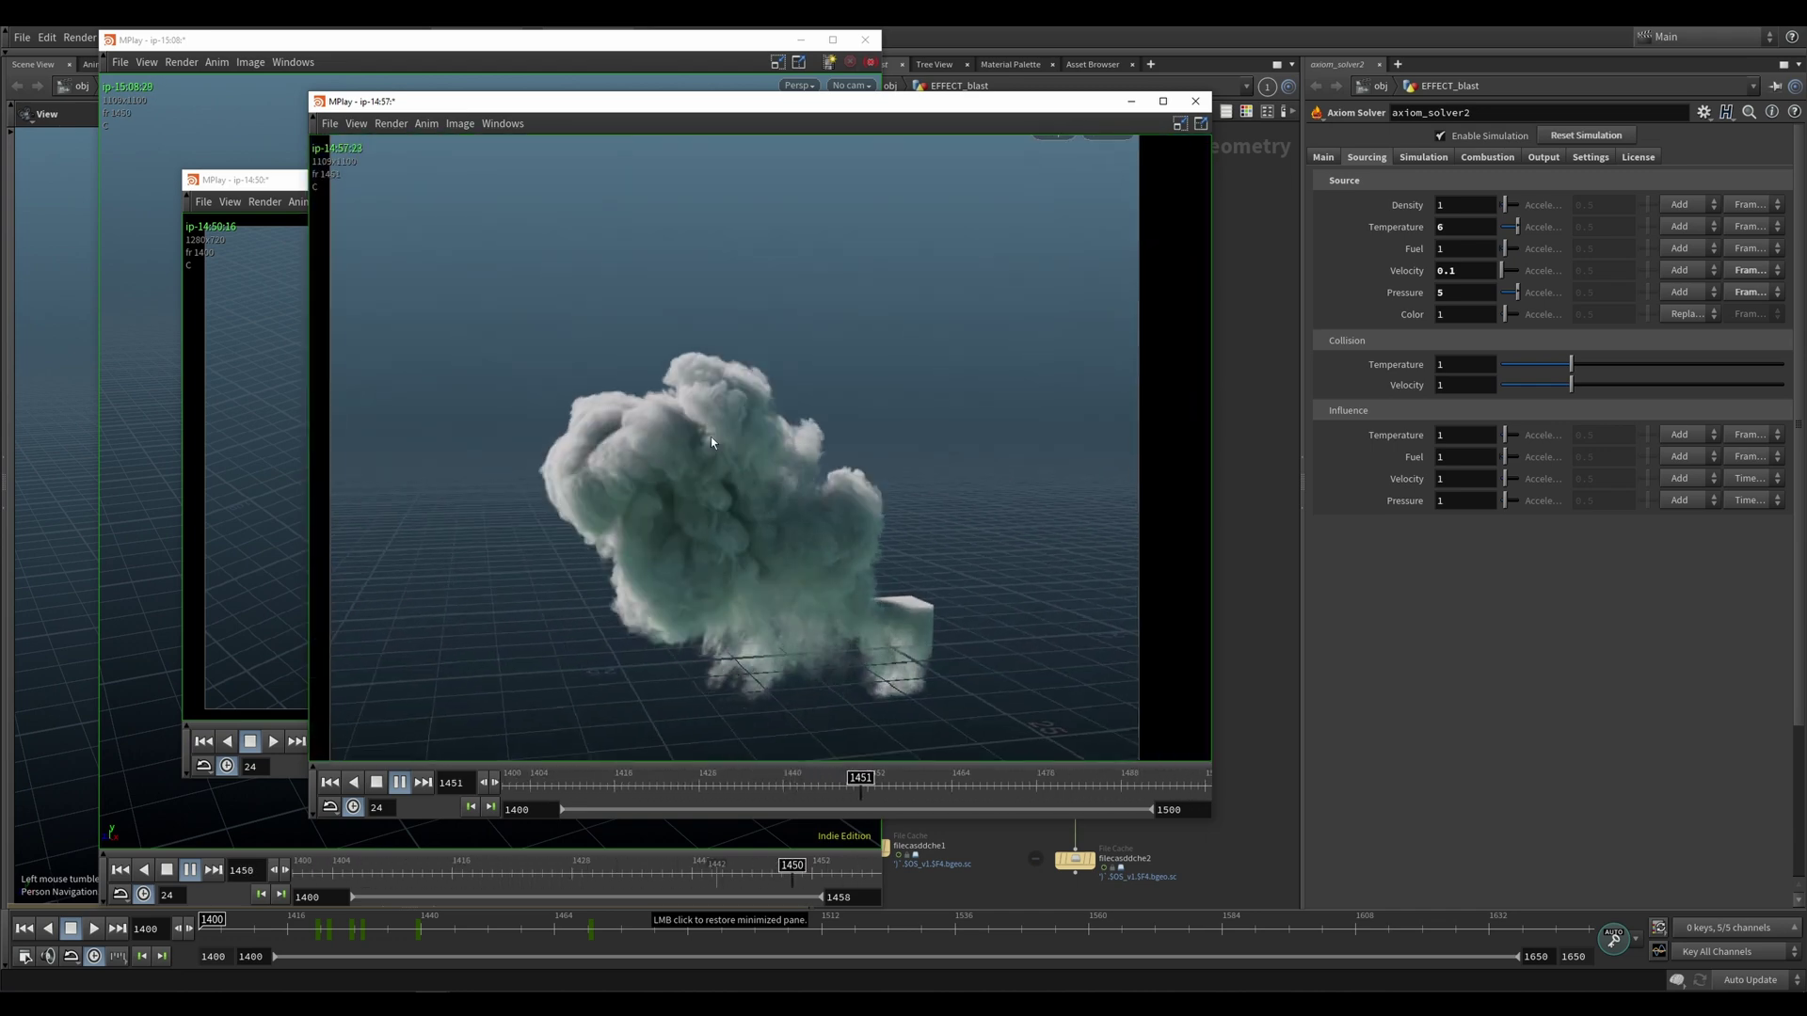
{"action": "left_click", "coordinate": [237, 374]}
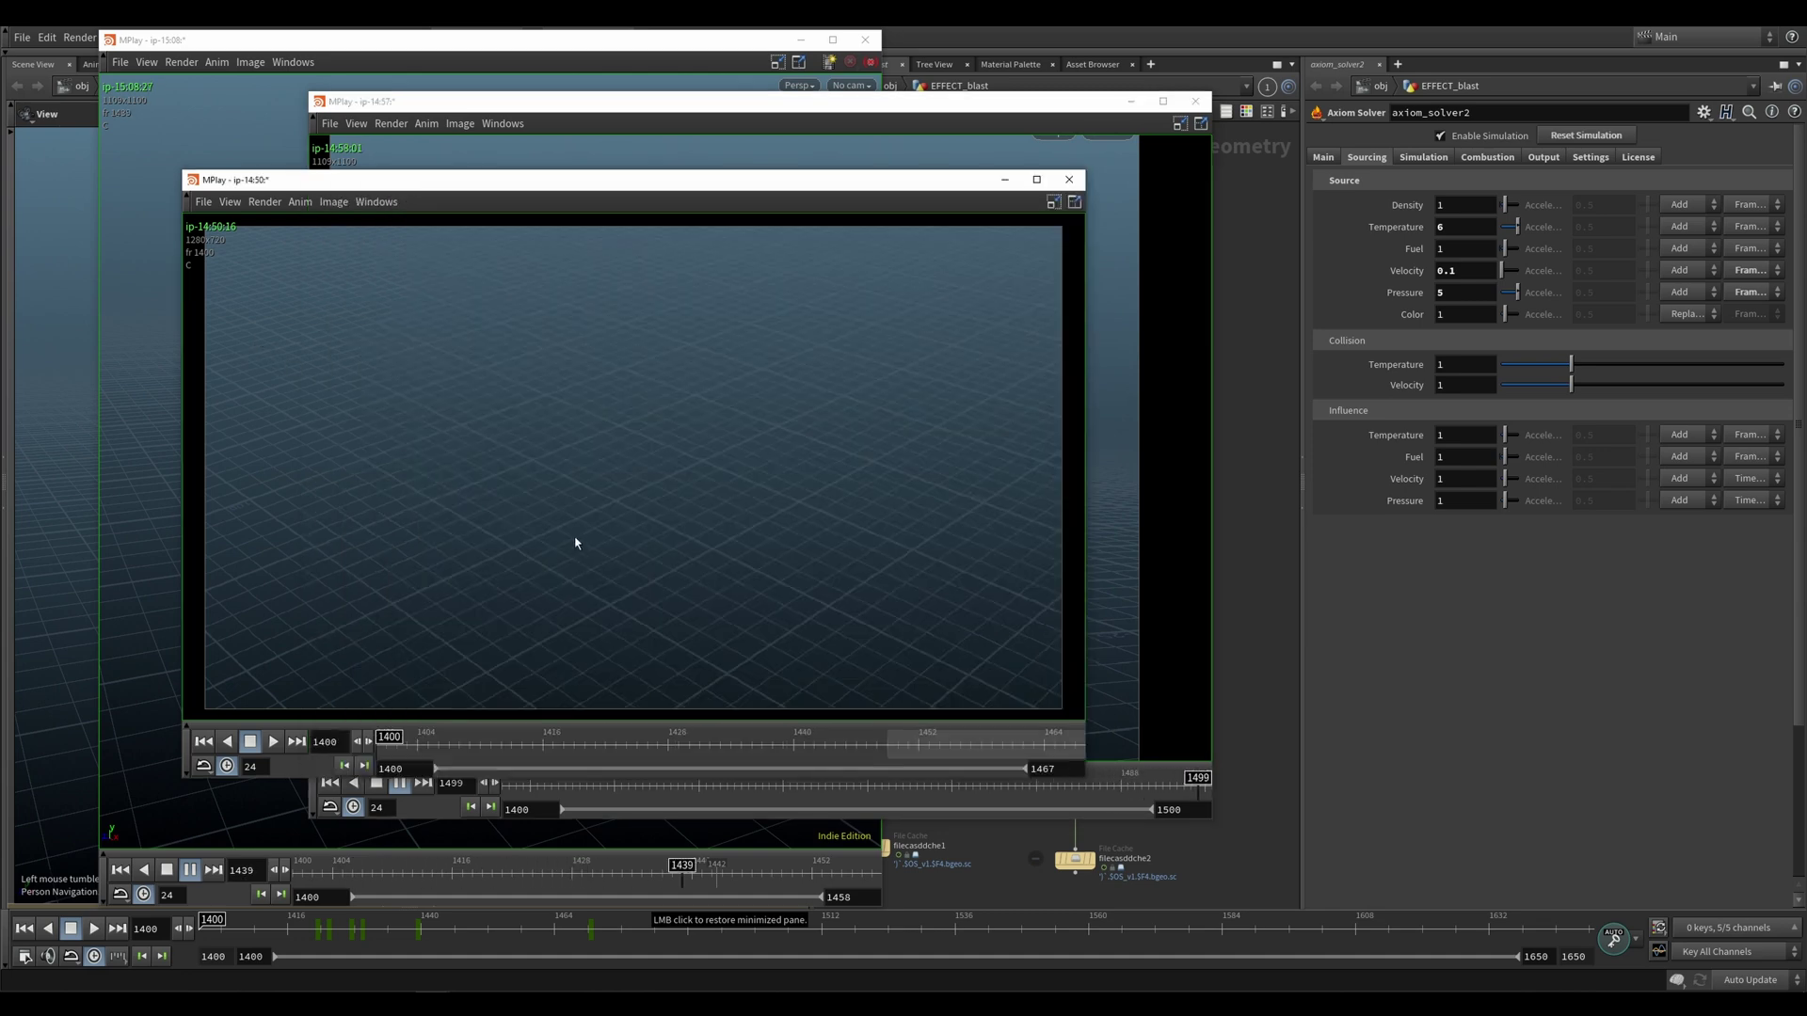
{"action": "left_click", "coordinate": [498, 61]}
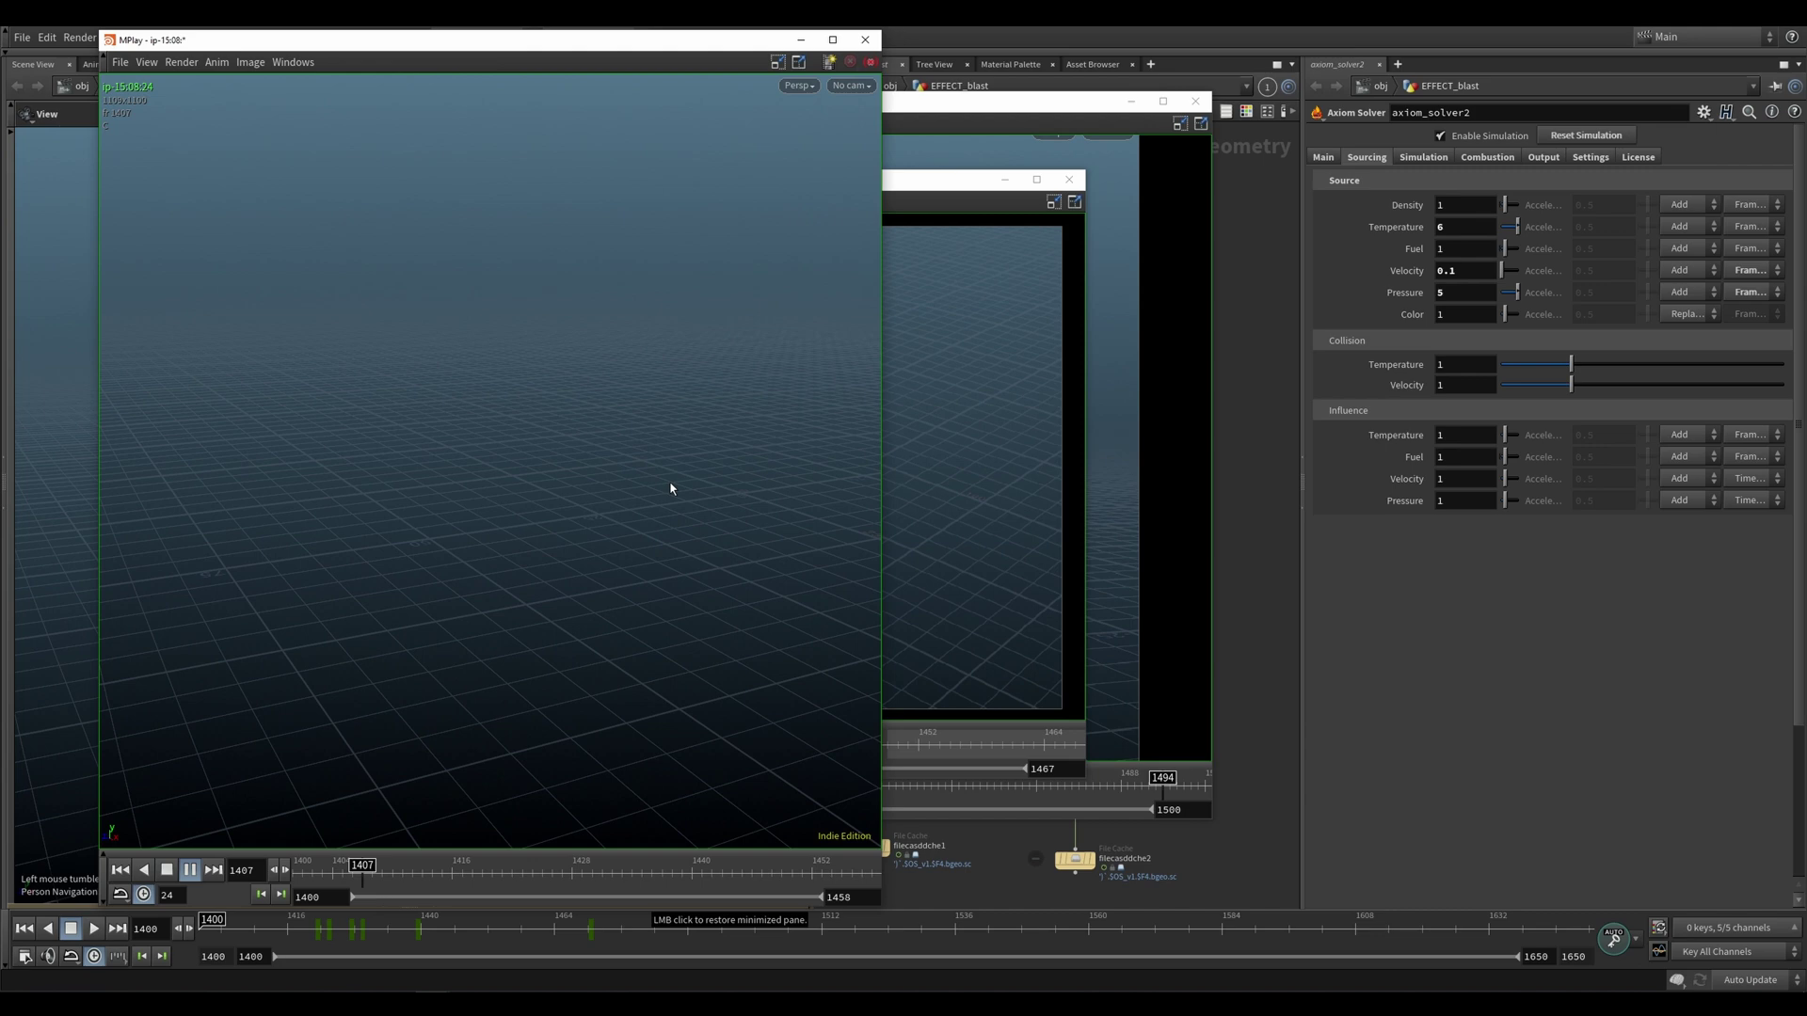
{"action": "left_click", "coordinate": [947, 221]}
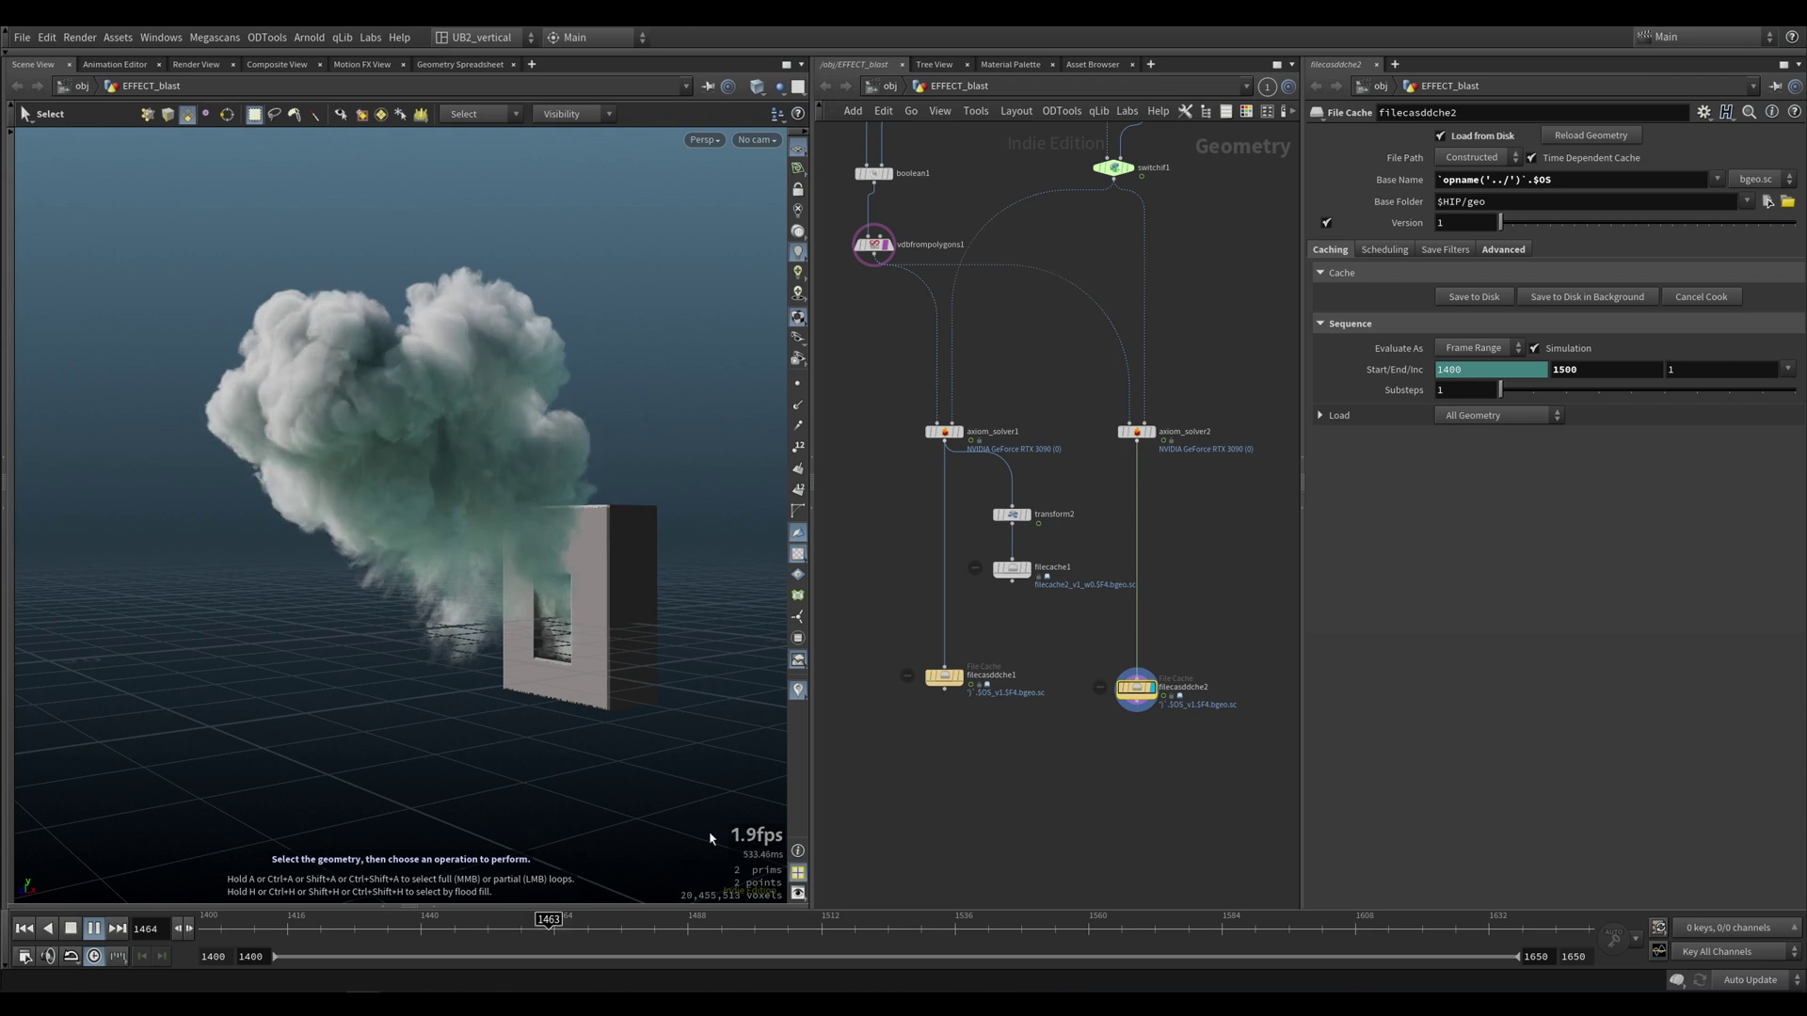
Stop the cached smoke playback at frame 1464 and examine the plume around the wall opening
{"action": "key", "text": "Escape"}
{"action": "left_click_drag", "start_coordinate": [371, 743], "coordinate": [378, 704]}
{"action": "middle_click_drag", "start_coordinate": [833, 450], "coordinate": [888, 601]}
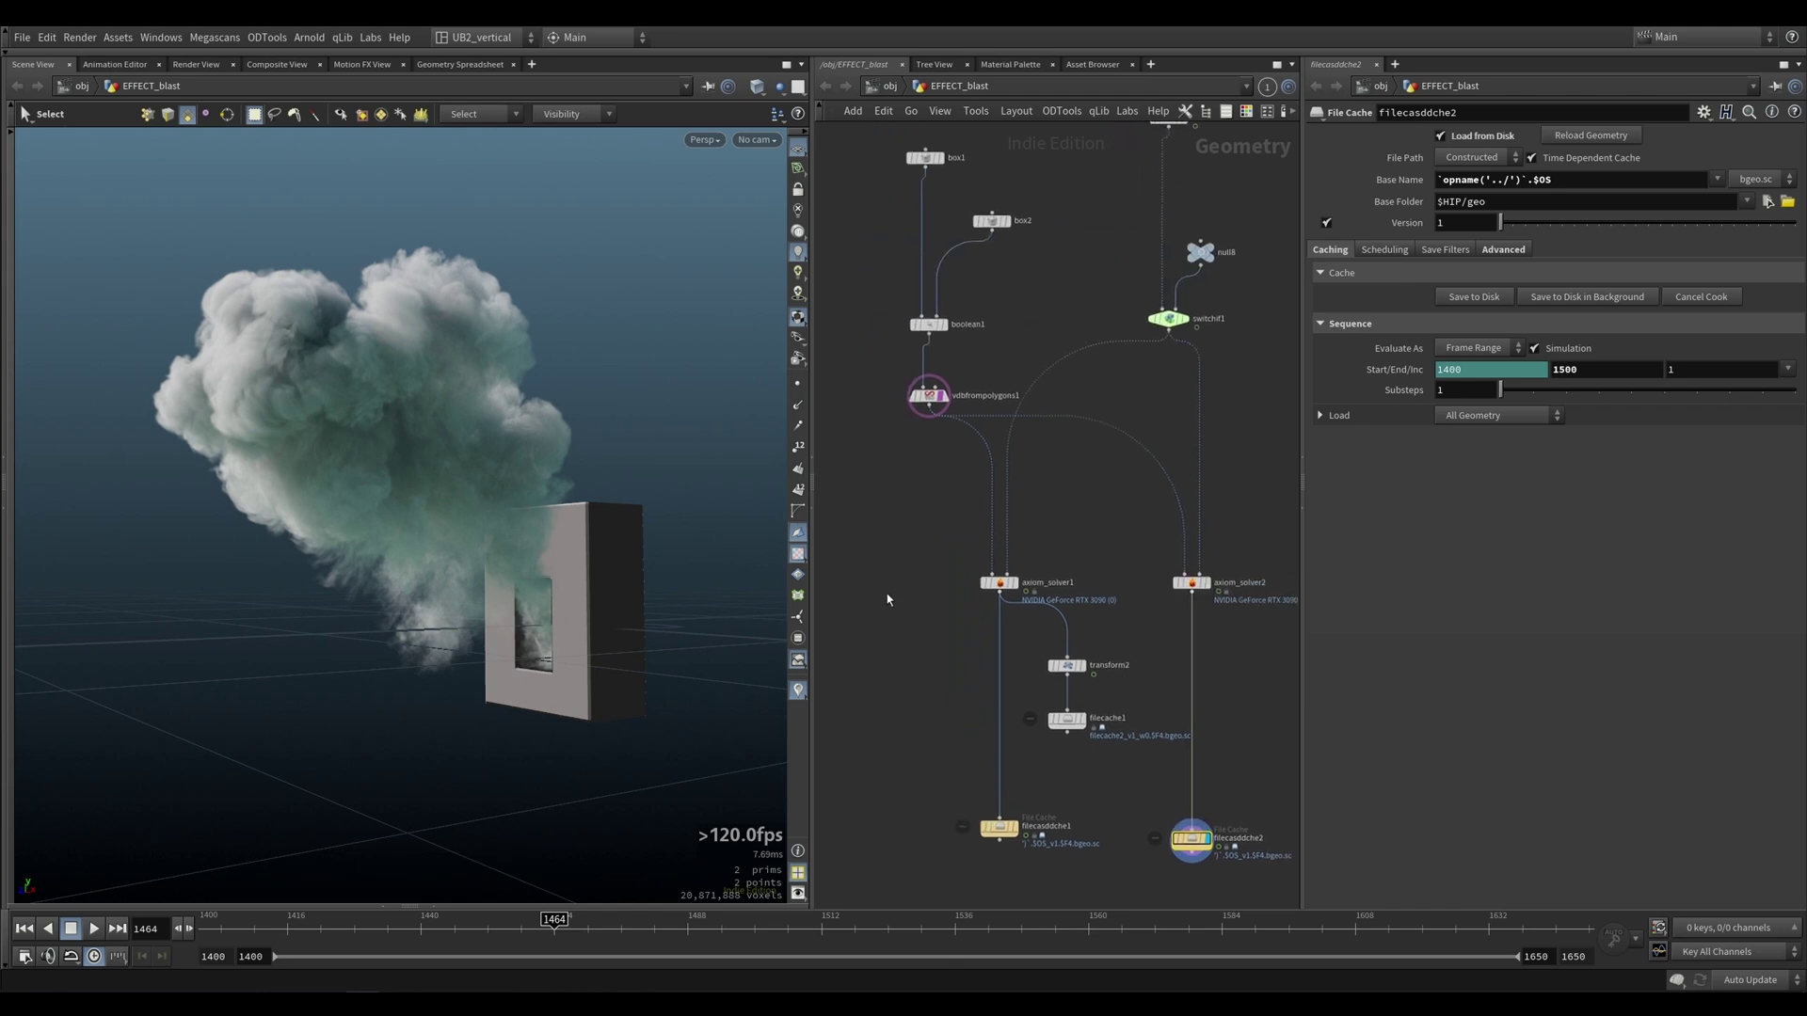
{"action": "middle_click_drag", "start_coordinate": [876, 497], "coordinate": [889, 532]}
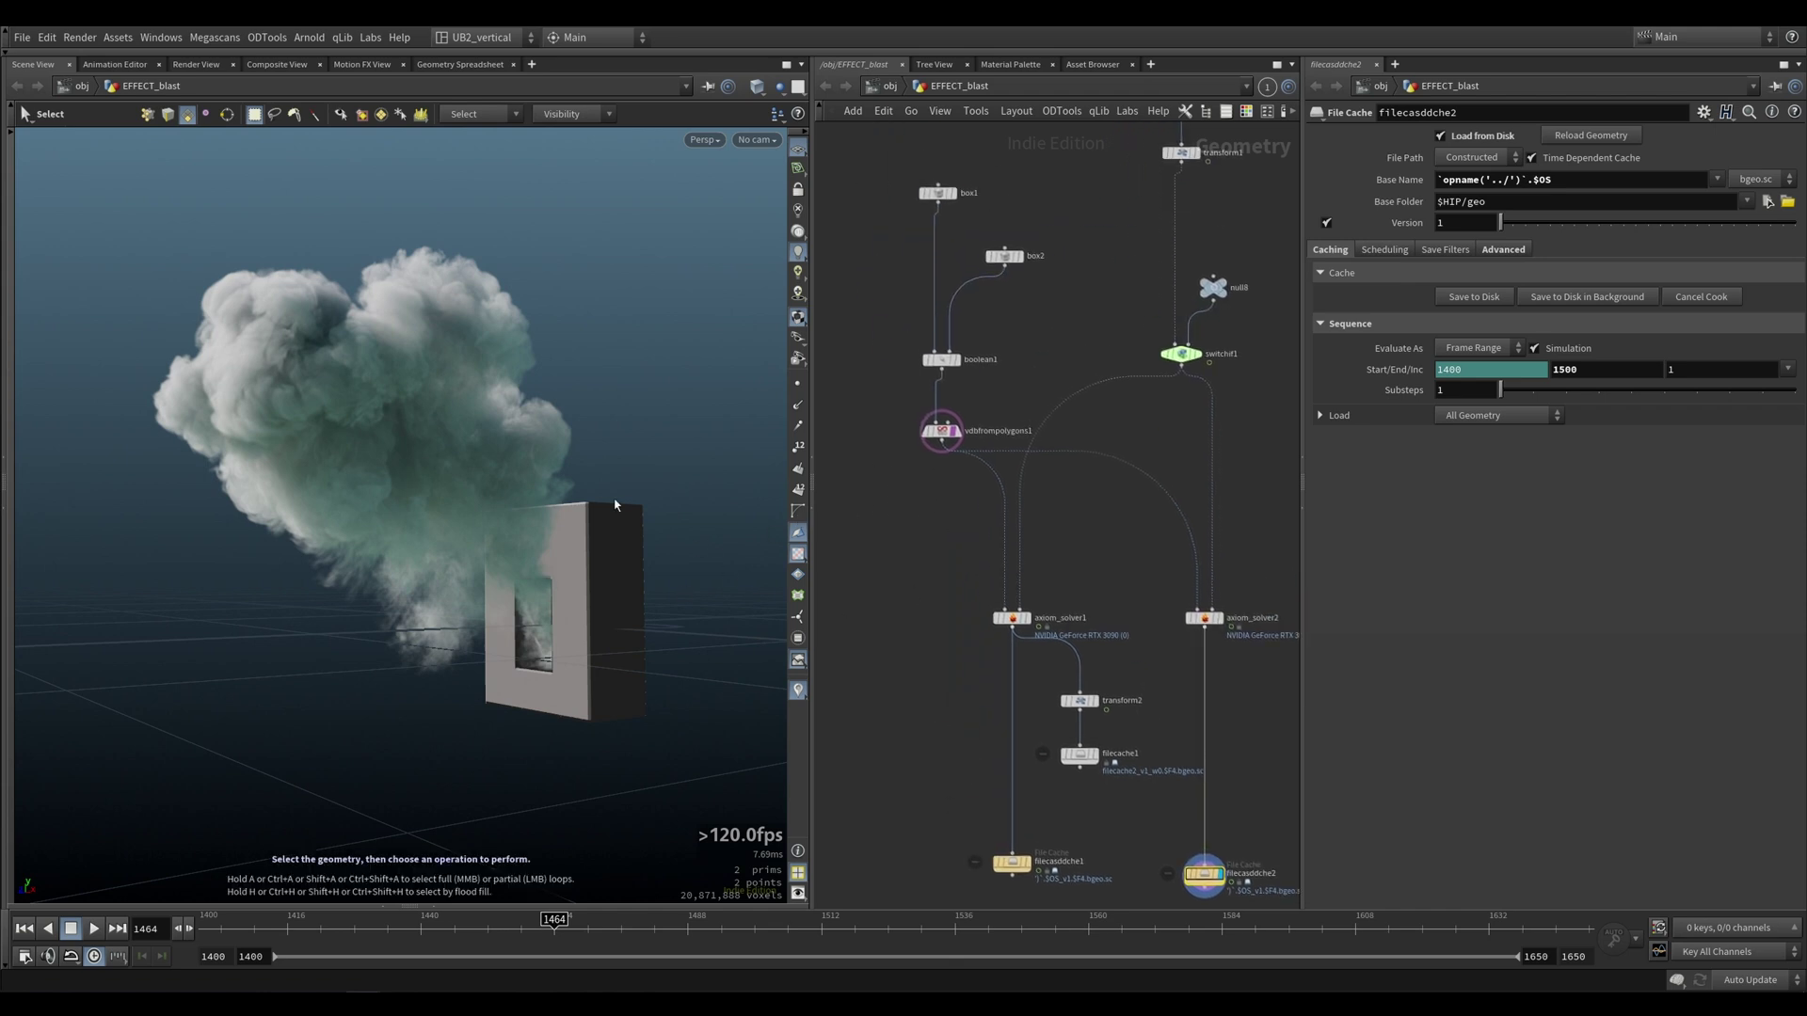
{"action": "left_click_drag", "start_coordinate": [694, 595], "coordinate": [727, 567], "text": "alt"}
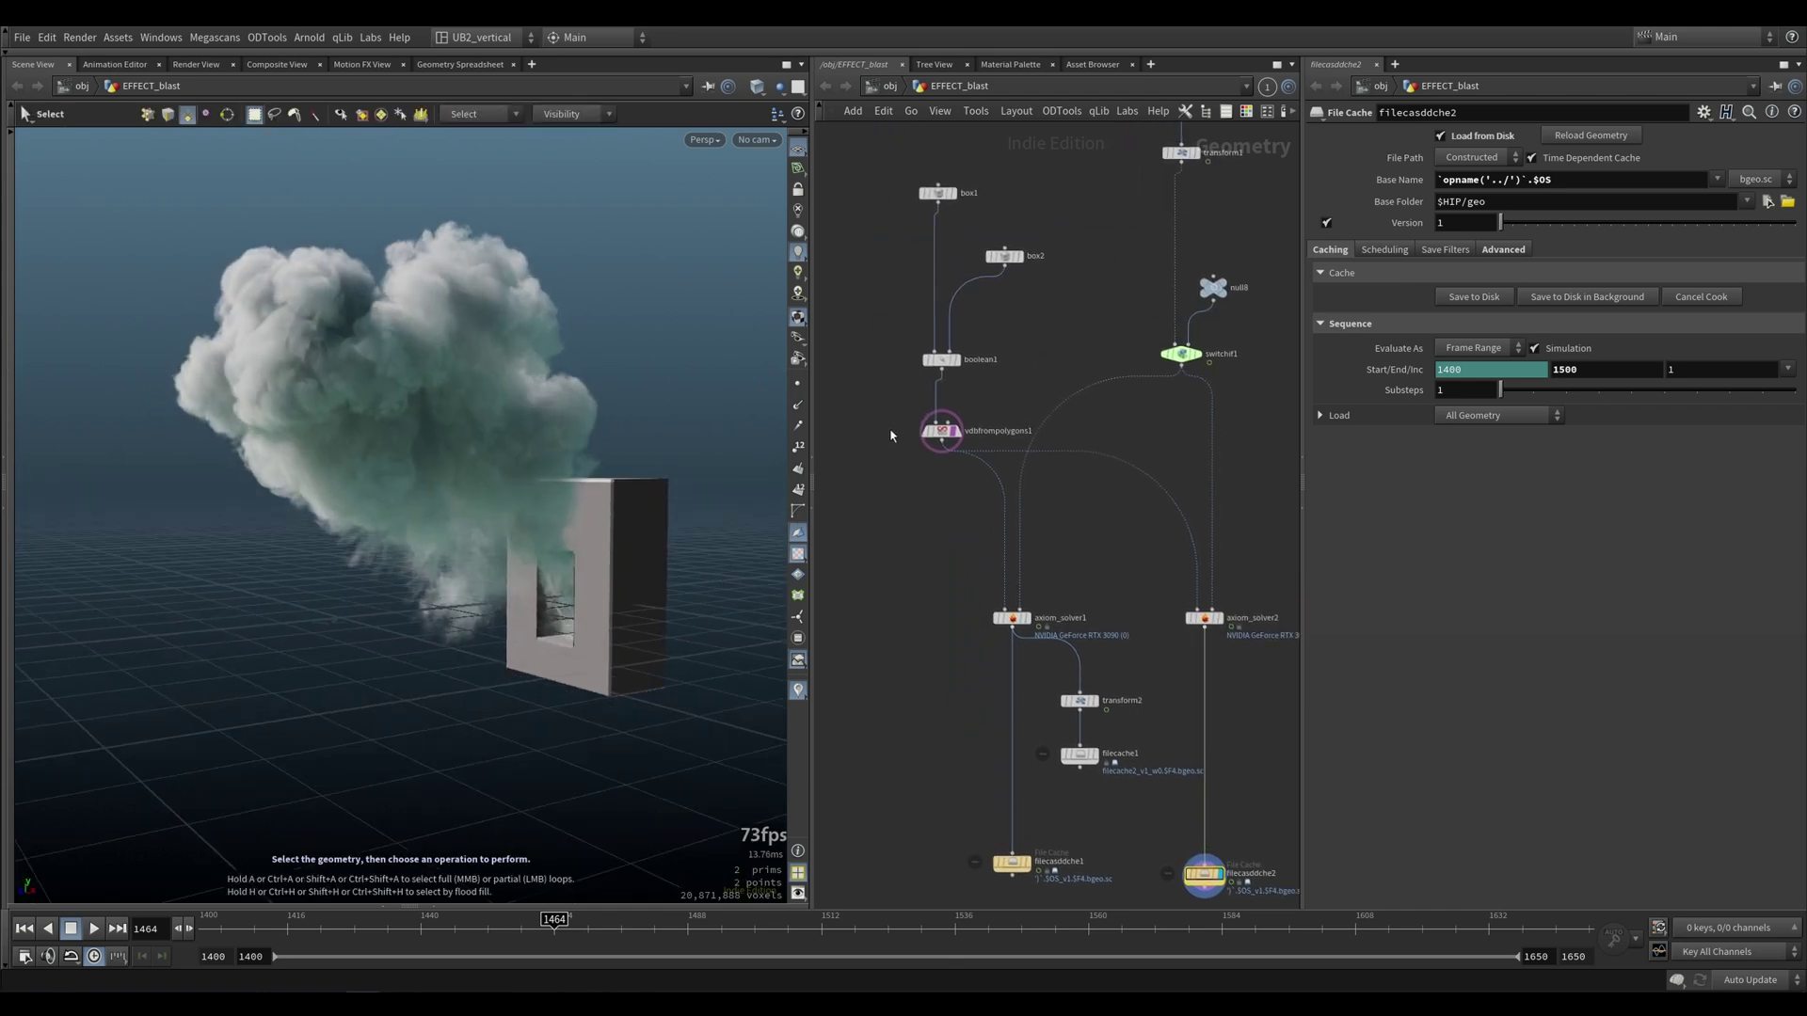
Display the vdbfrompolygons1 node and examine the collision block with its window opening from several angles
{"action": "left_click", "coordinate": [953, 431]}
{"action": "left_click", "coordinate": [936, 445]}
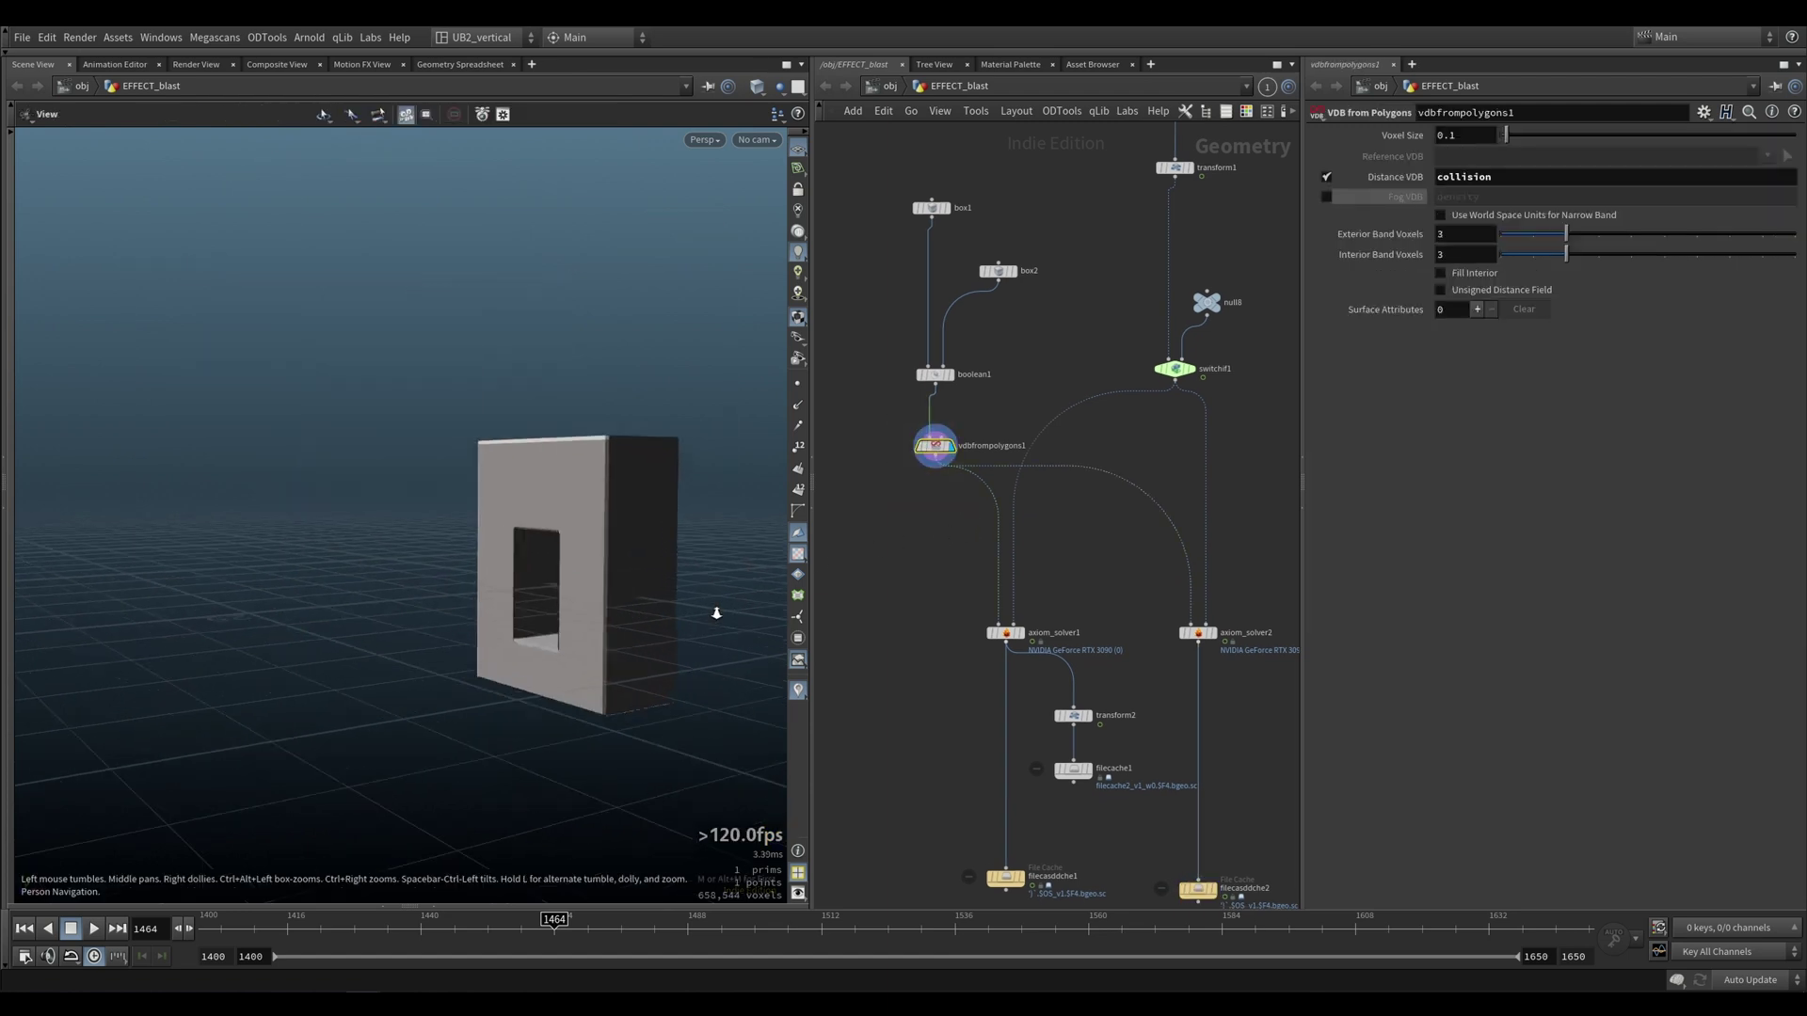
{"action": "scroll", "coordinate": [551, 625], "scroll_direction": "up", "scroll_amount": 3}
{"action": "key", "text": "s"}
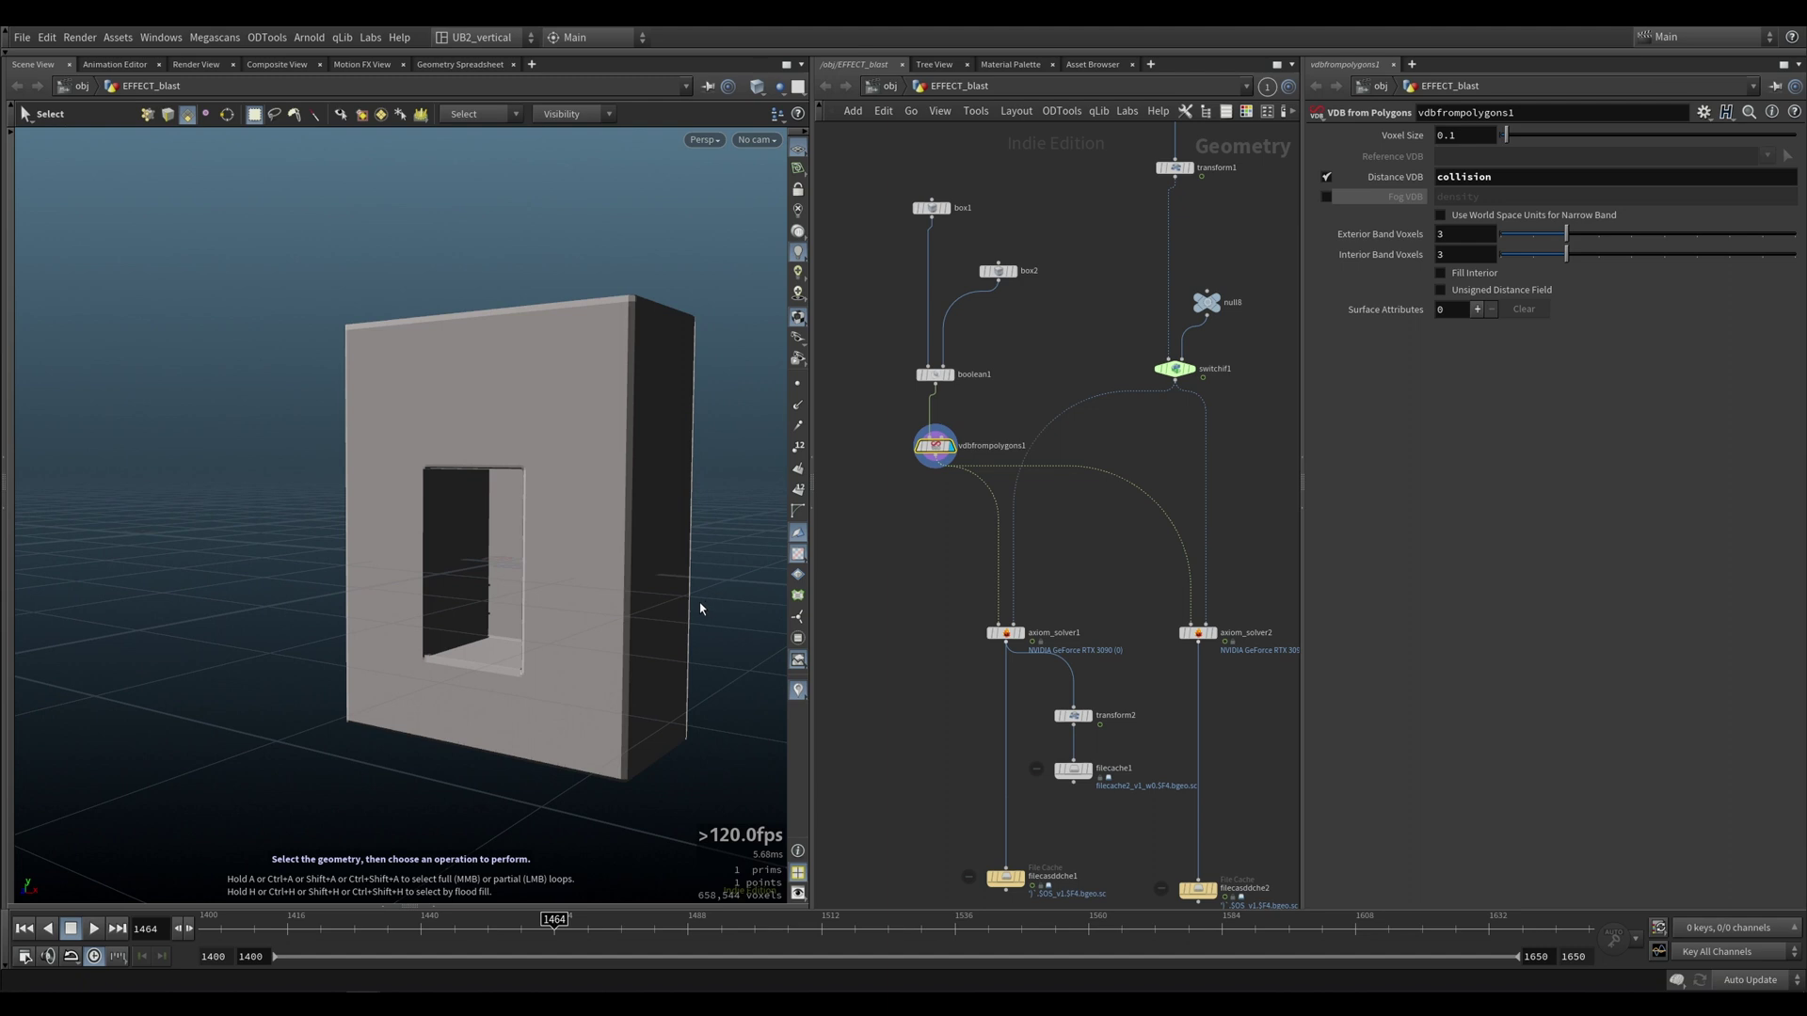
{"action": "left_click_drag", "start_coordinate": [754, 568], "coordinate": [737, 646], "text": "alt"}
{"action": "left_click", "coordinate": [684, 656]}
{"action": "key", "text": "Escape"}
{"action": "left_click_drag", "start_coordinate": [294, 686], "coordinate": [395, 583]}
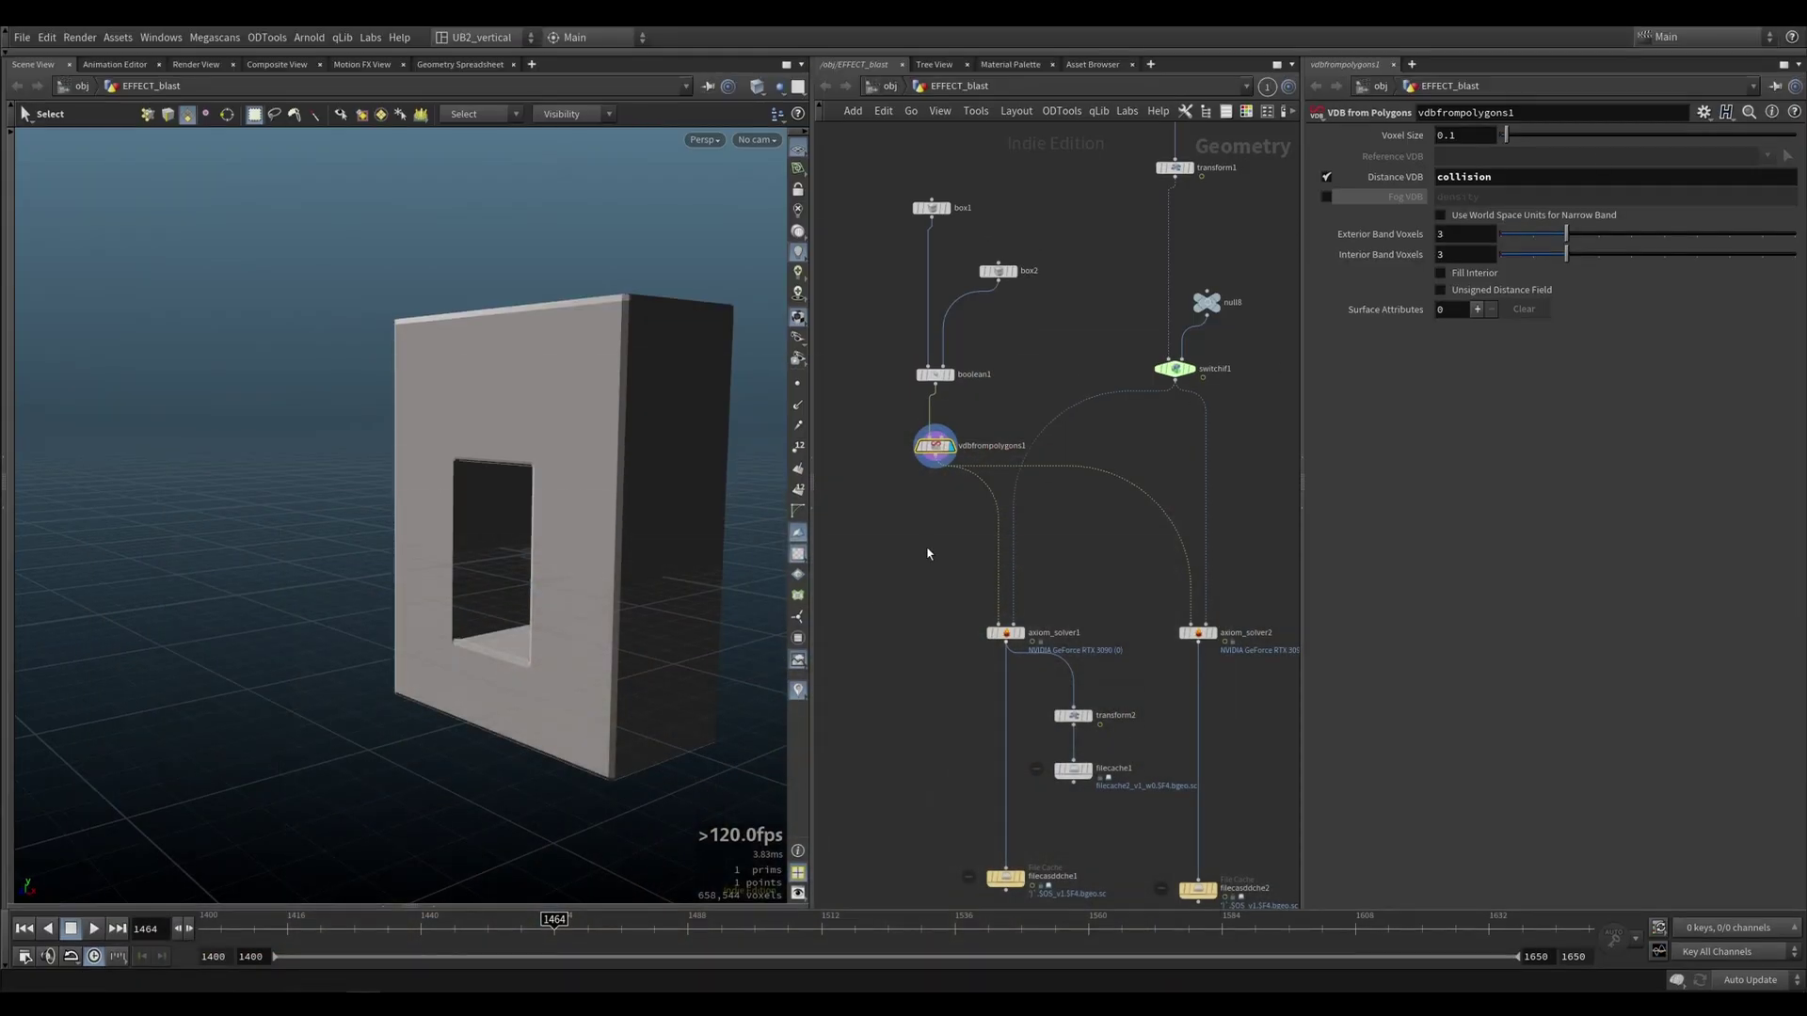
Display transform1 and check the keyed sourcing values of axiom_sourceShape1 at frame 1419
{"action": "middle_click_drag", "start_coordinate": [1106, 393], "coordinate": [970, 523]}
{"action": "left_click", "coordinate": [1099, 325]}
{"action": "scroll", "coordinate": [1024, 335], "scroll_direction": "up", "scroll_amount": 4}
{"action": "left_click_drag", "start_coordinate": [1021, 279], "coordinate": [1208, 375]}
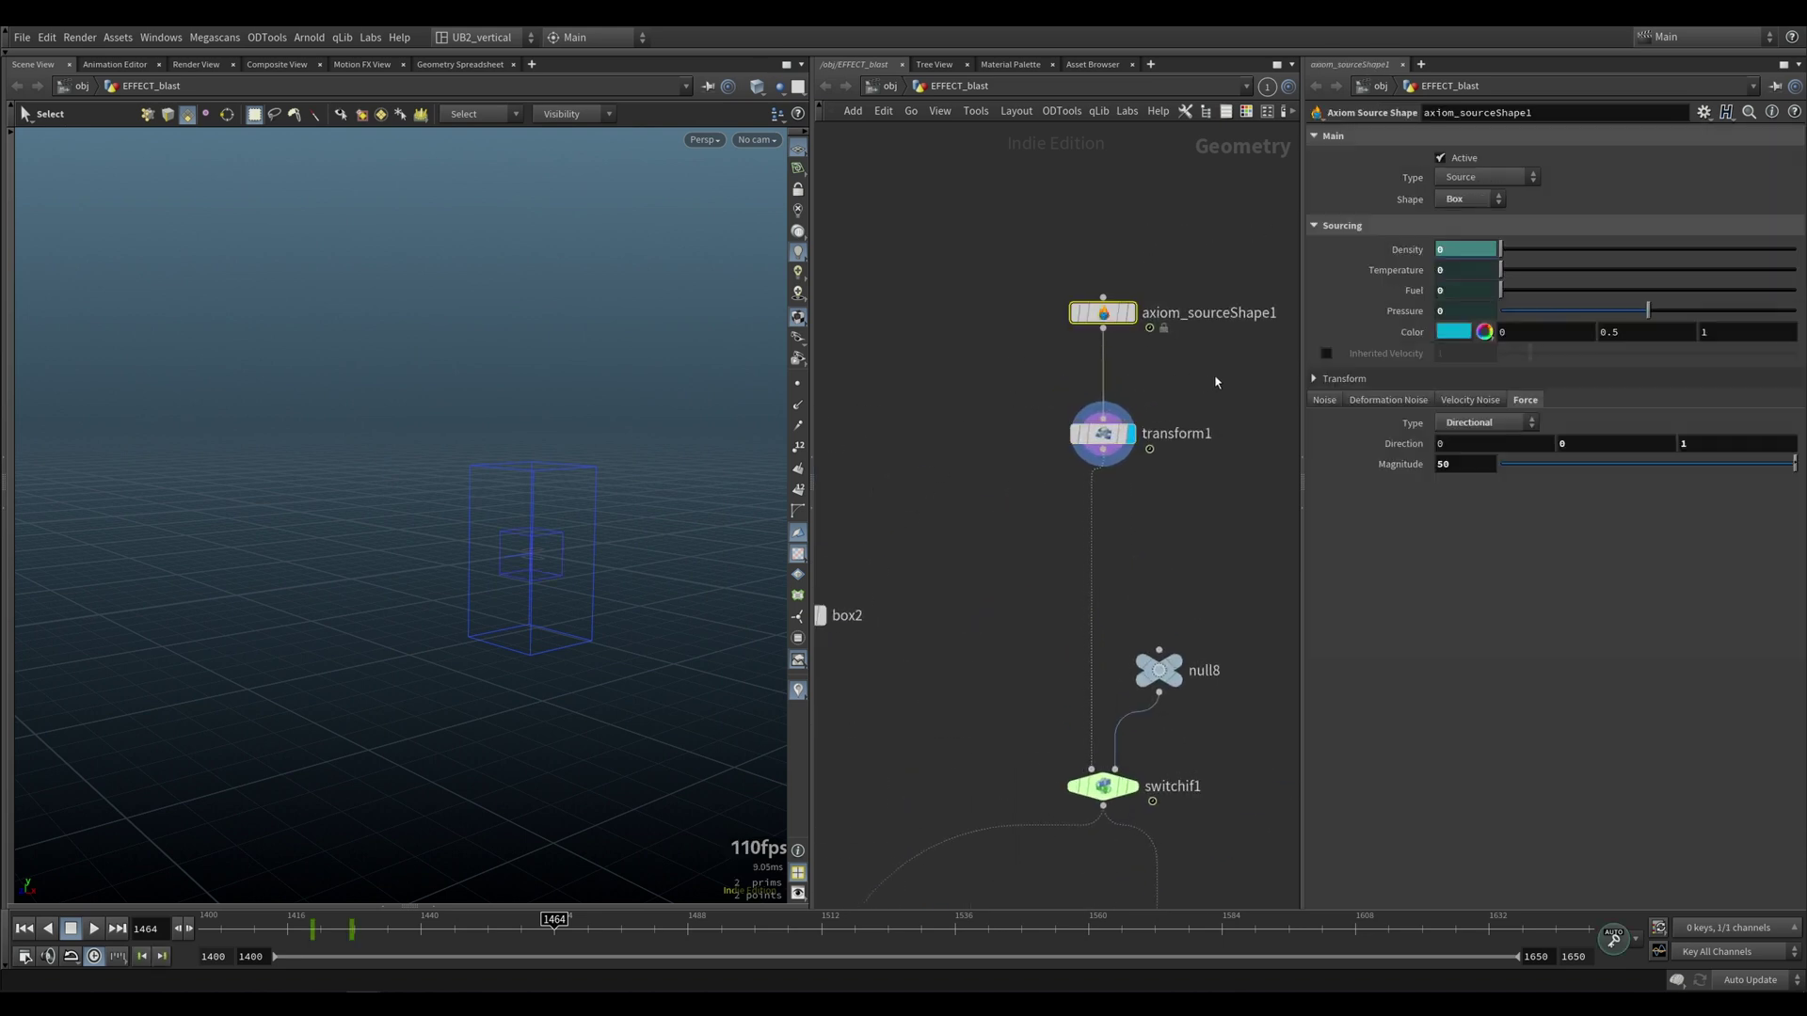
{"action": "middle_click_drag", "start_coordinate": [1214, 405], "coordinate": [1180, 379]}
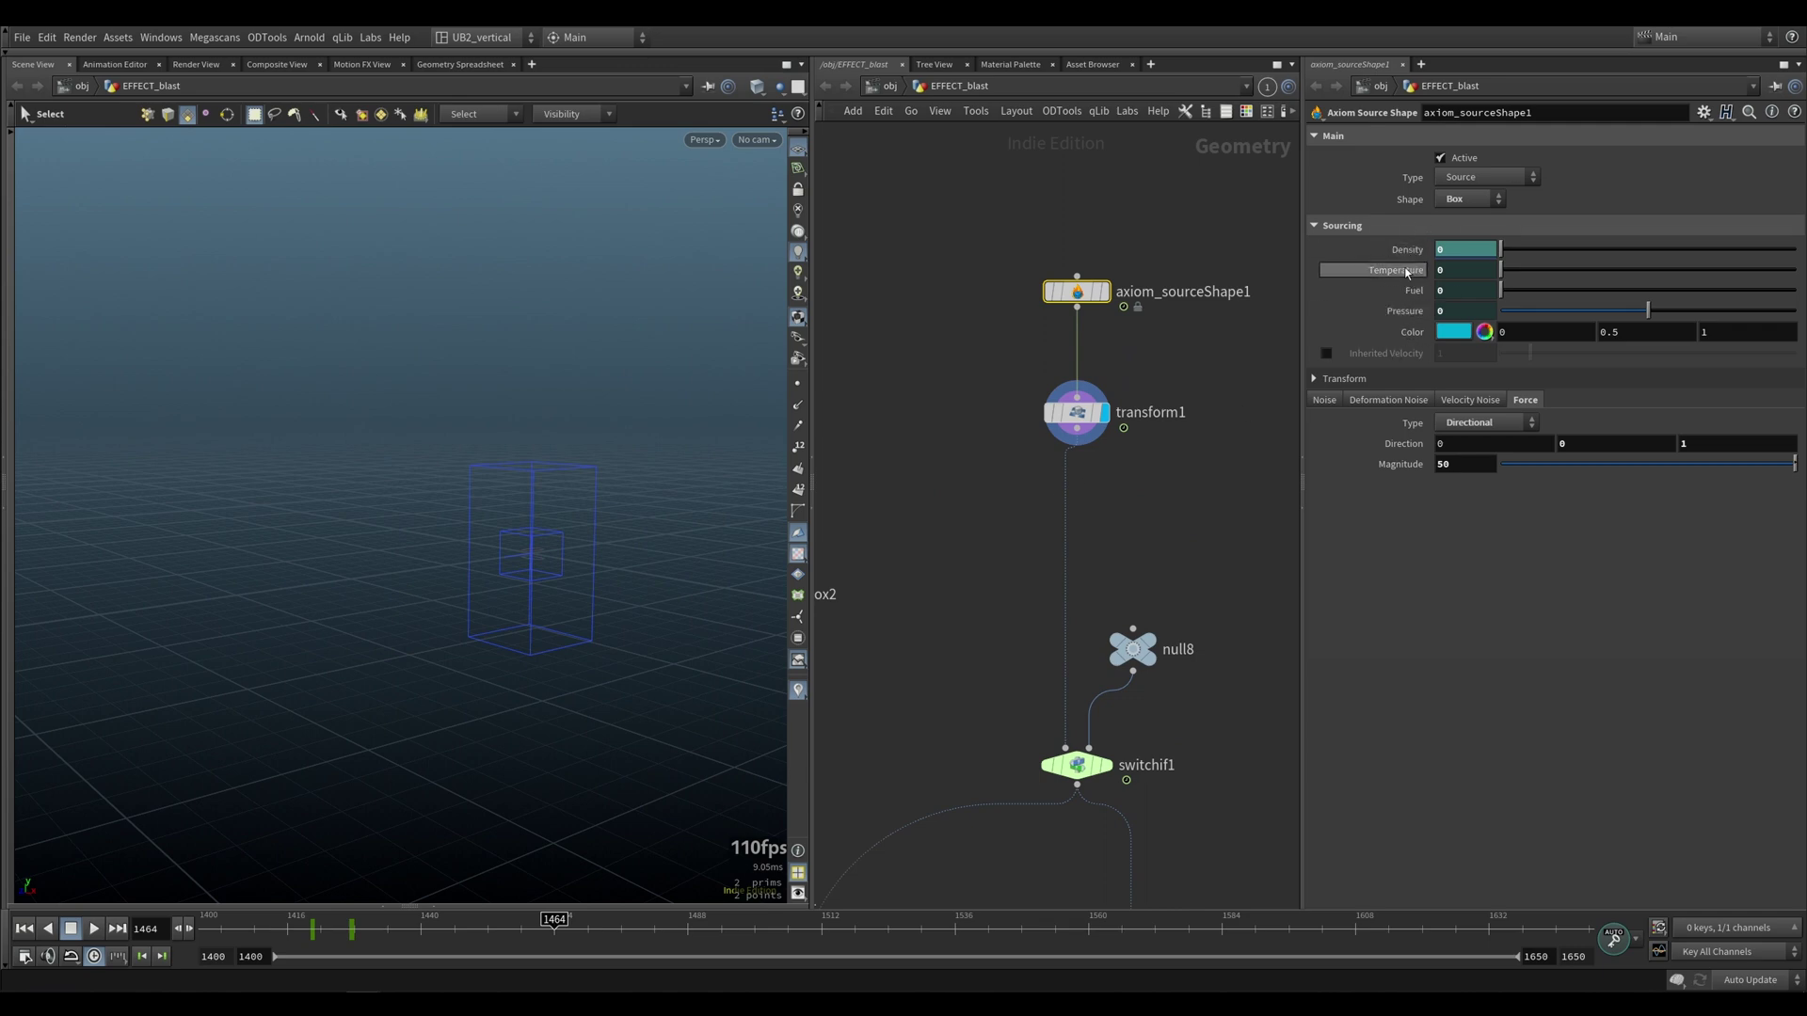
{"action": "left_click", "coordinate": [320, 929]}
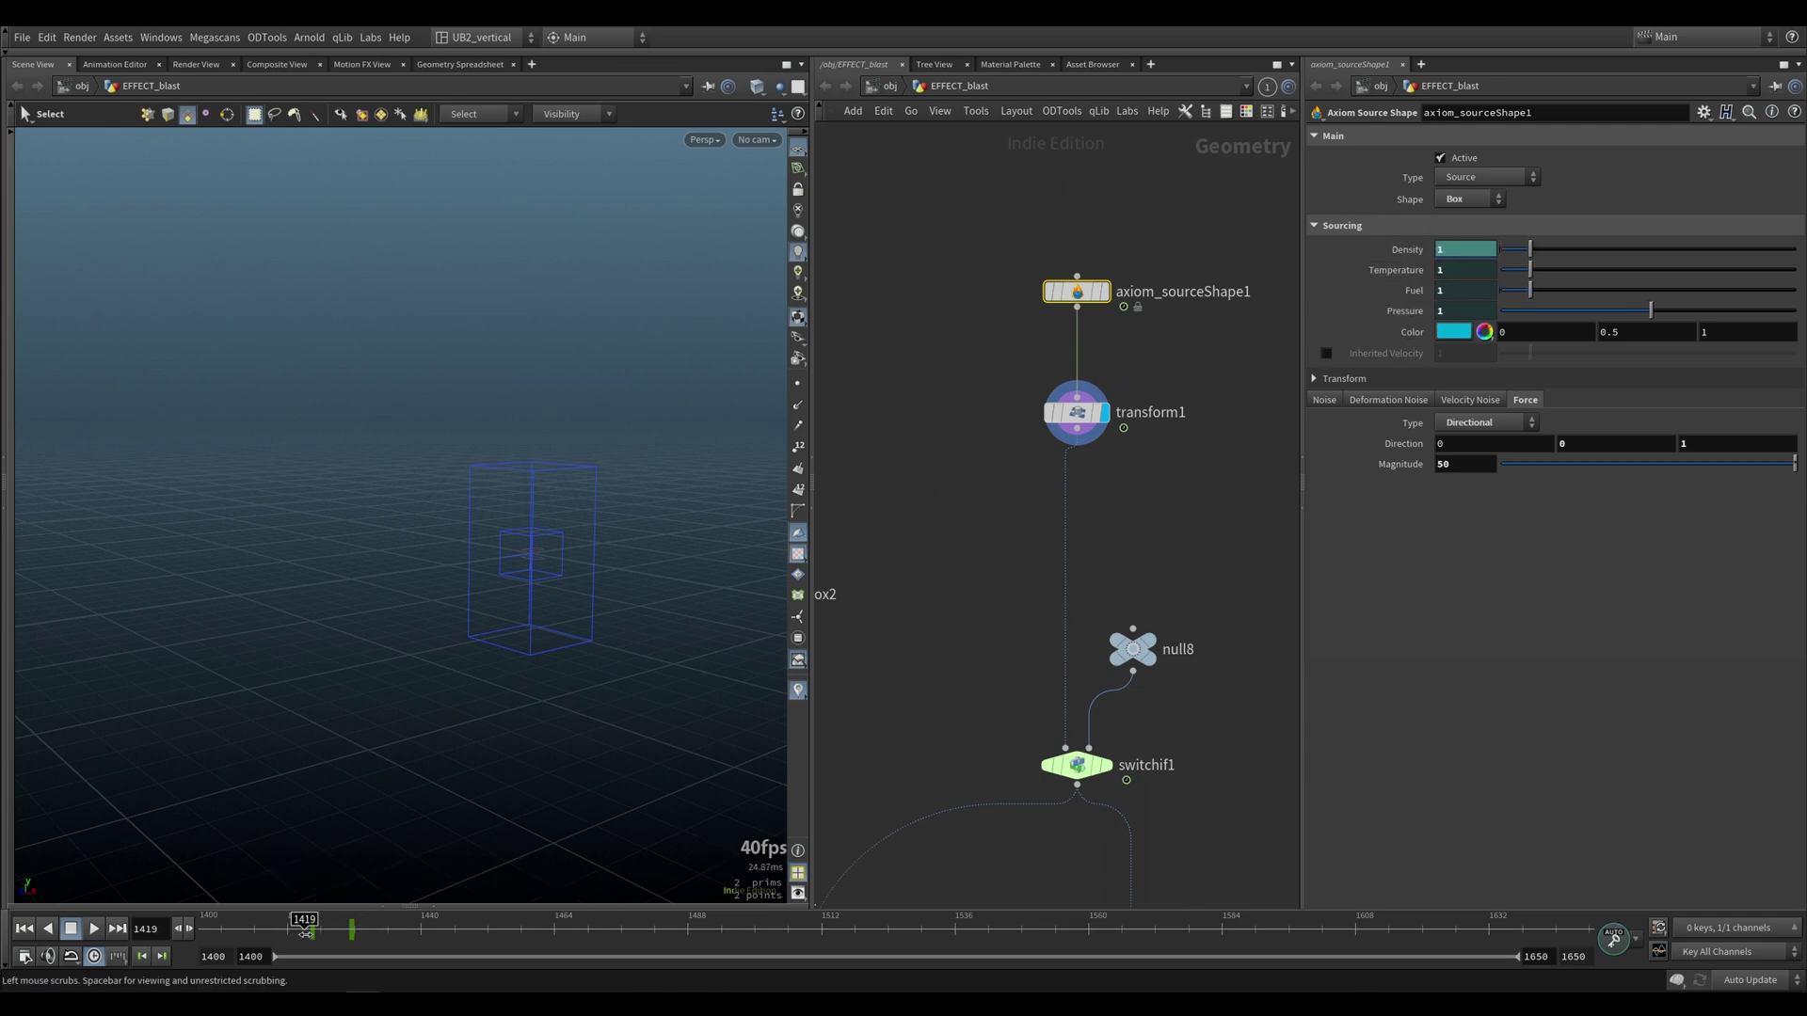
{"action": "middle_click_drag", "start_coordinate": [906, 589], "coordinate": [945, 472]}
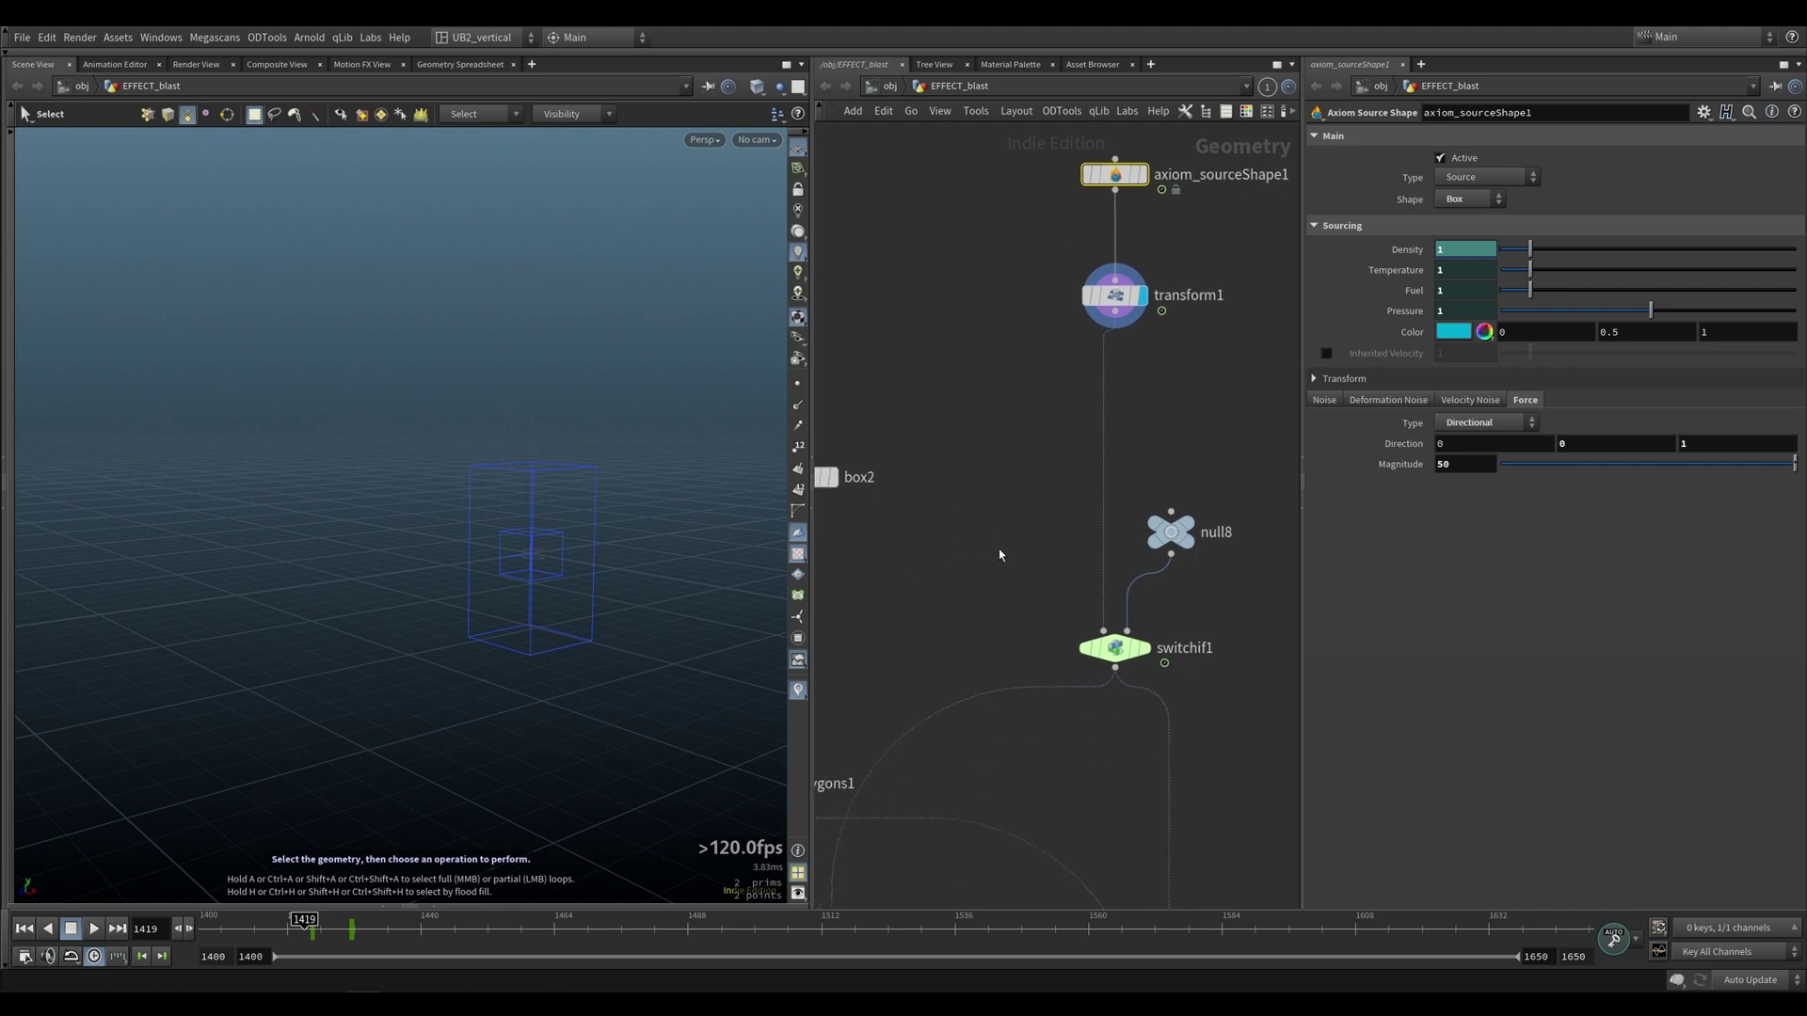
Display switchif1 and scrub the timeline between frames 1430 and 1427 to check its frame-based switching expression
{"action": "left_click", "coordinate": [1141, 649]}
{"action": "middle_click_drag", "start_coordinate": [1045, 613], "coordinate": [987, 586]}
{"action": "left_click_drag", "start_coordinate": [978, 583], "coordinate": [1040, 652]}
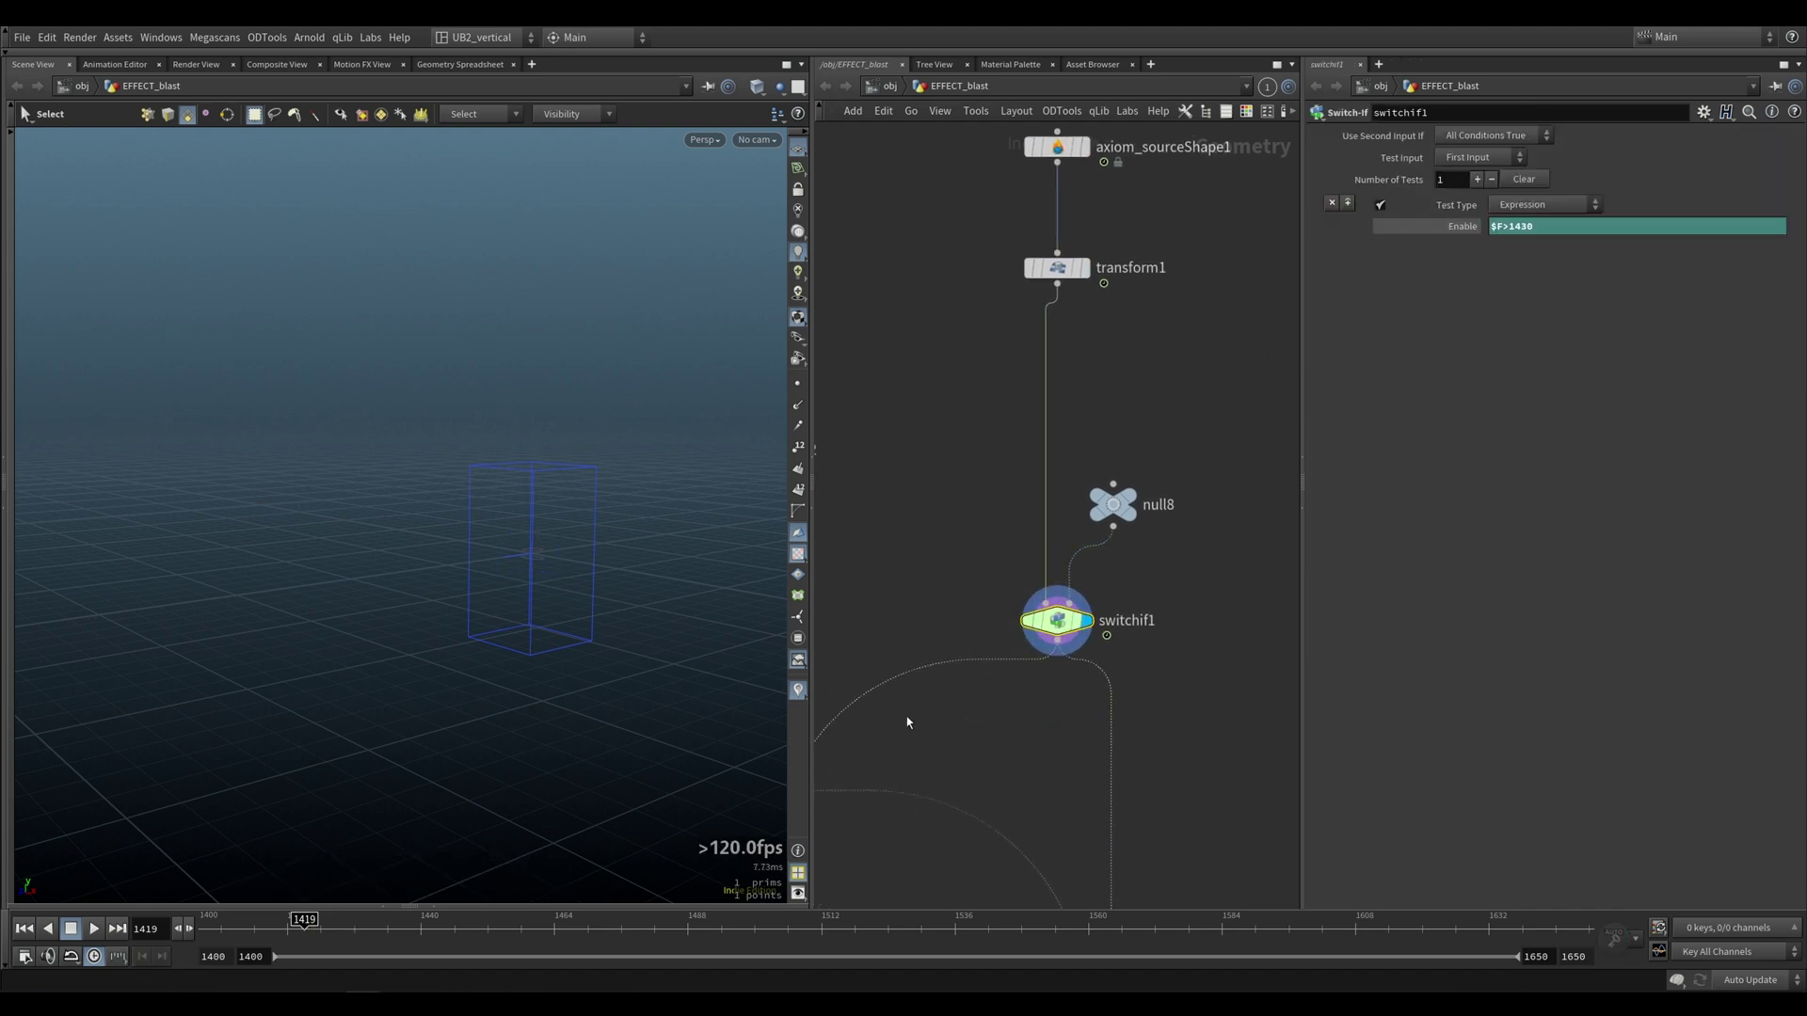
{"action": "left_click", "coordinate": [232, 936]}
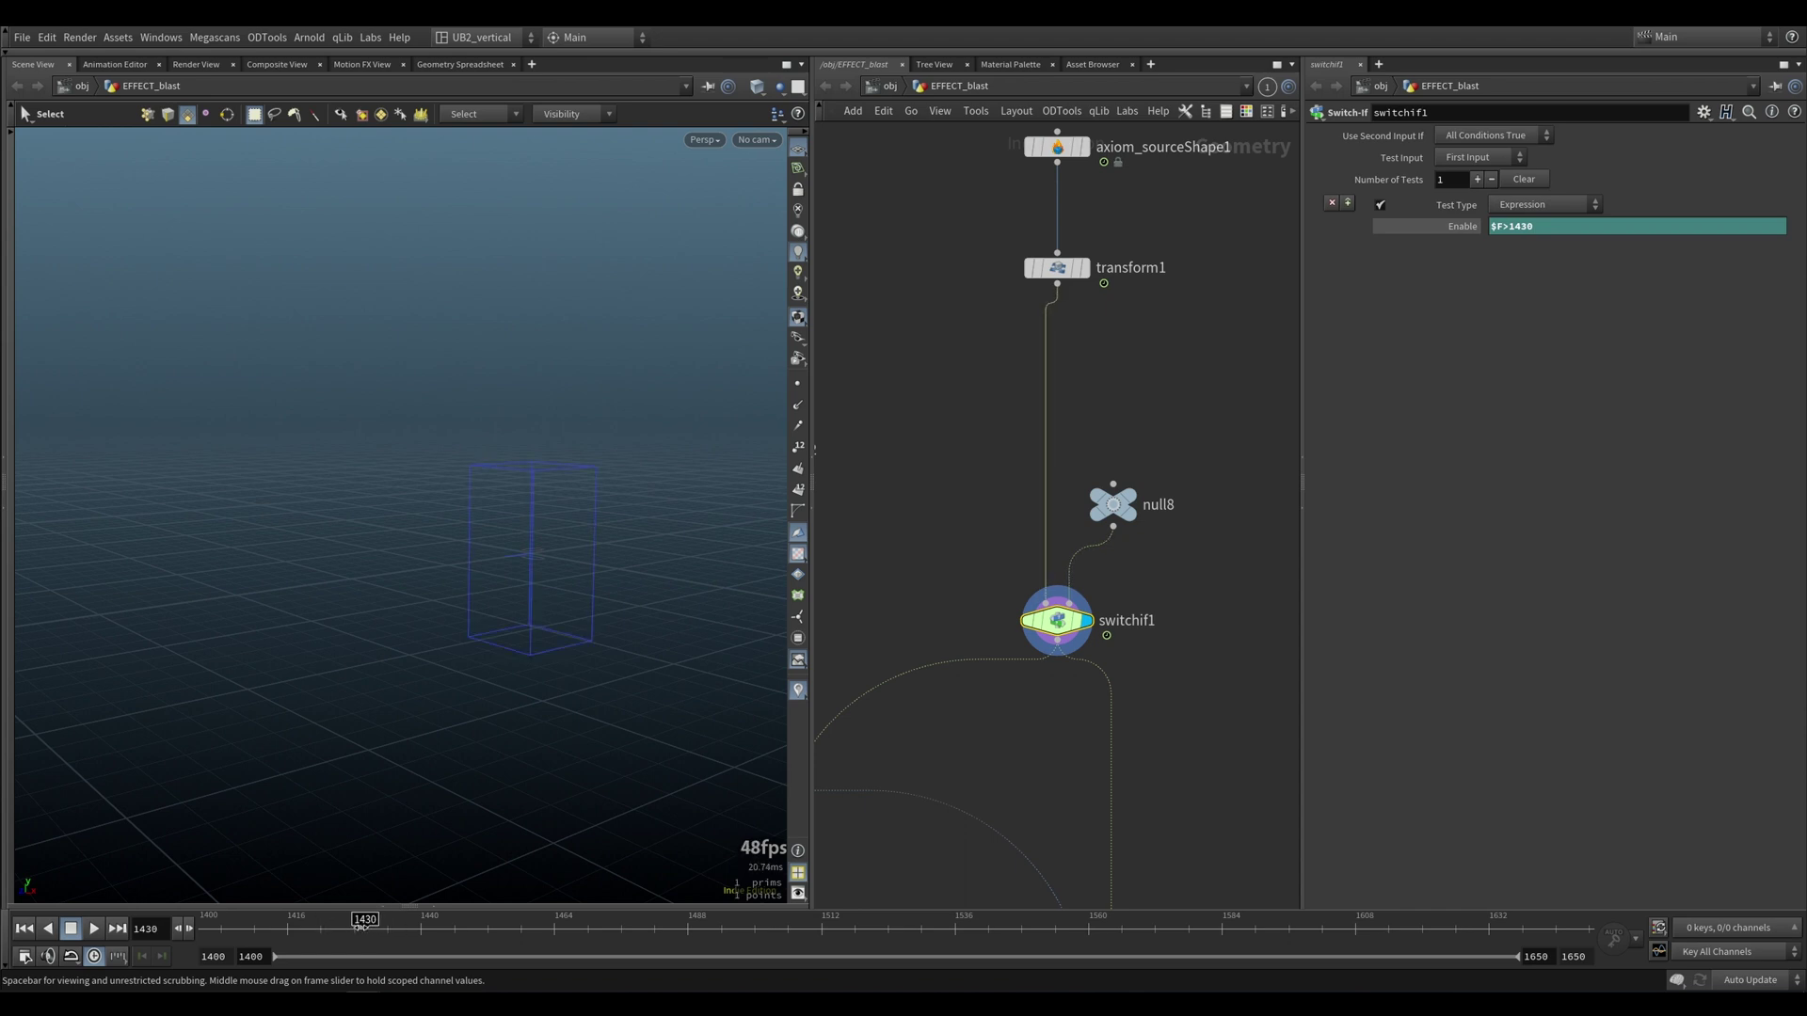
{"action": "left_click_drag", "start_coordinate": [361, 928], "coordinate": [349, 927]}
Check the keyed sourcing values of axiom_sourceShape1 around frame 1428, scrub back to frame 1403 and reselect switchif1
{"action": "left_click", "coordinate": [1035, 268]}
{"action": "left_click", "coordinate": [1037, 148]}
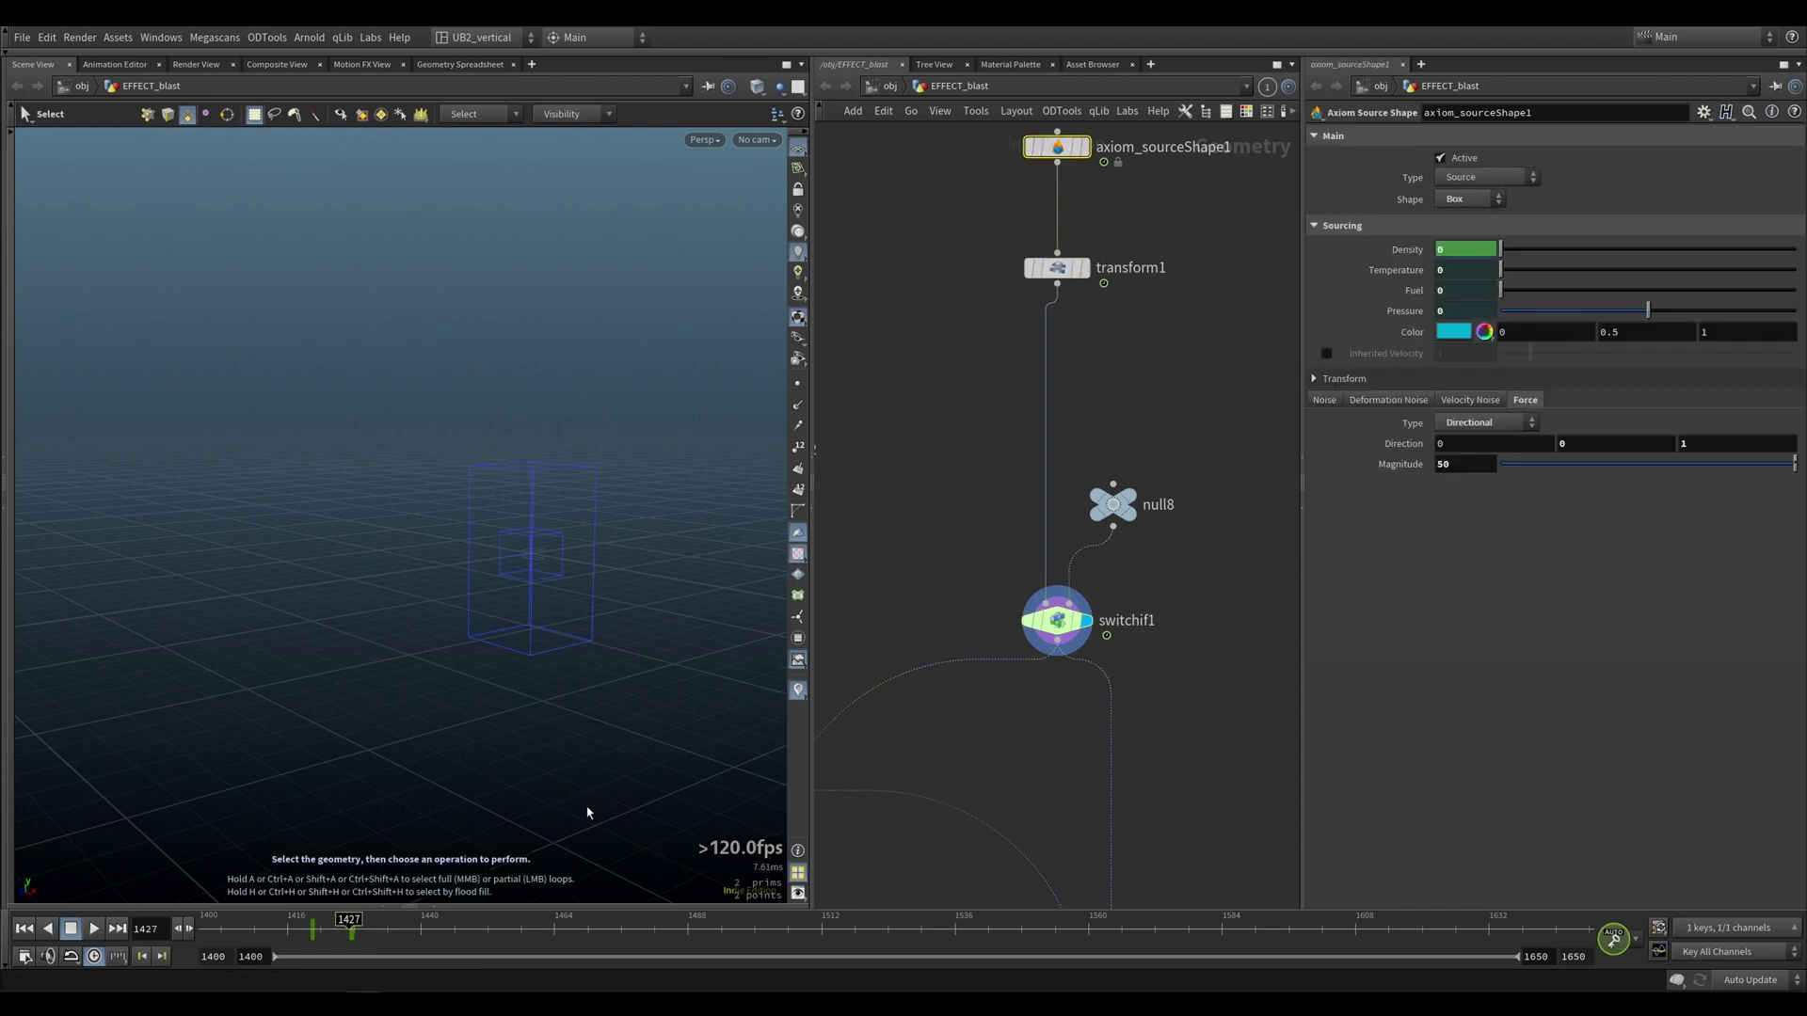
{"action": "left_click", "coordinate": [332, 931]}
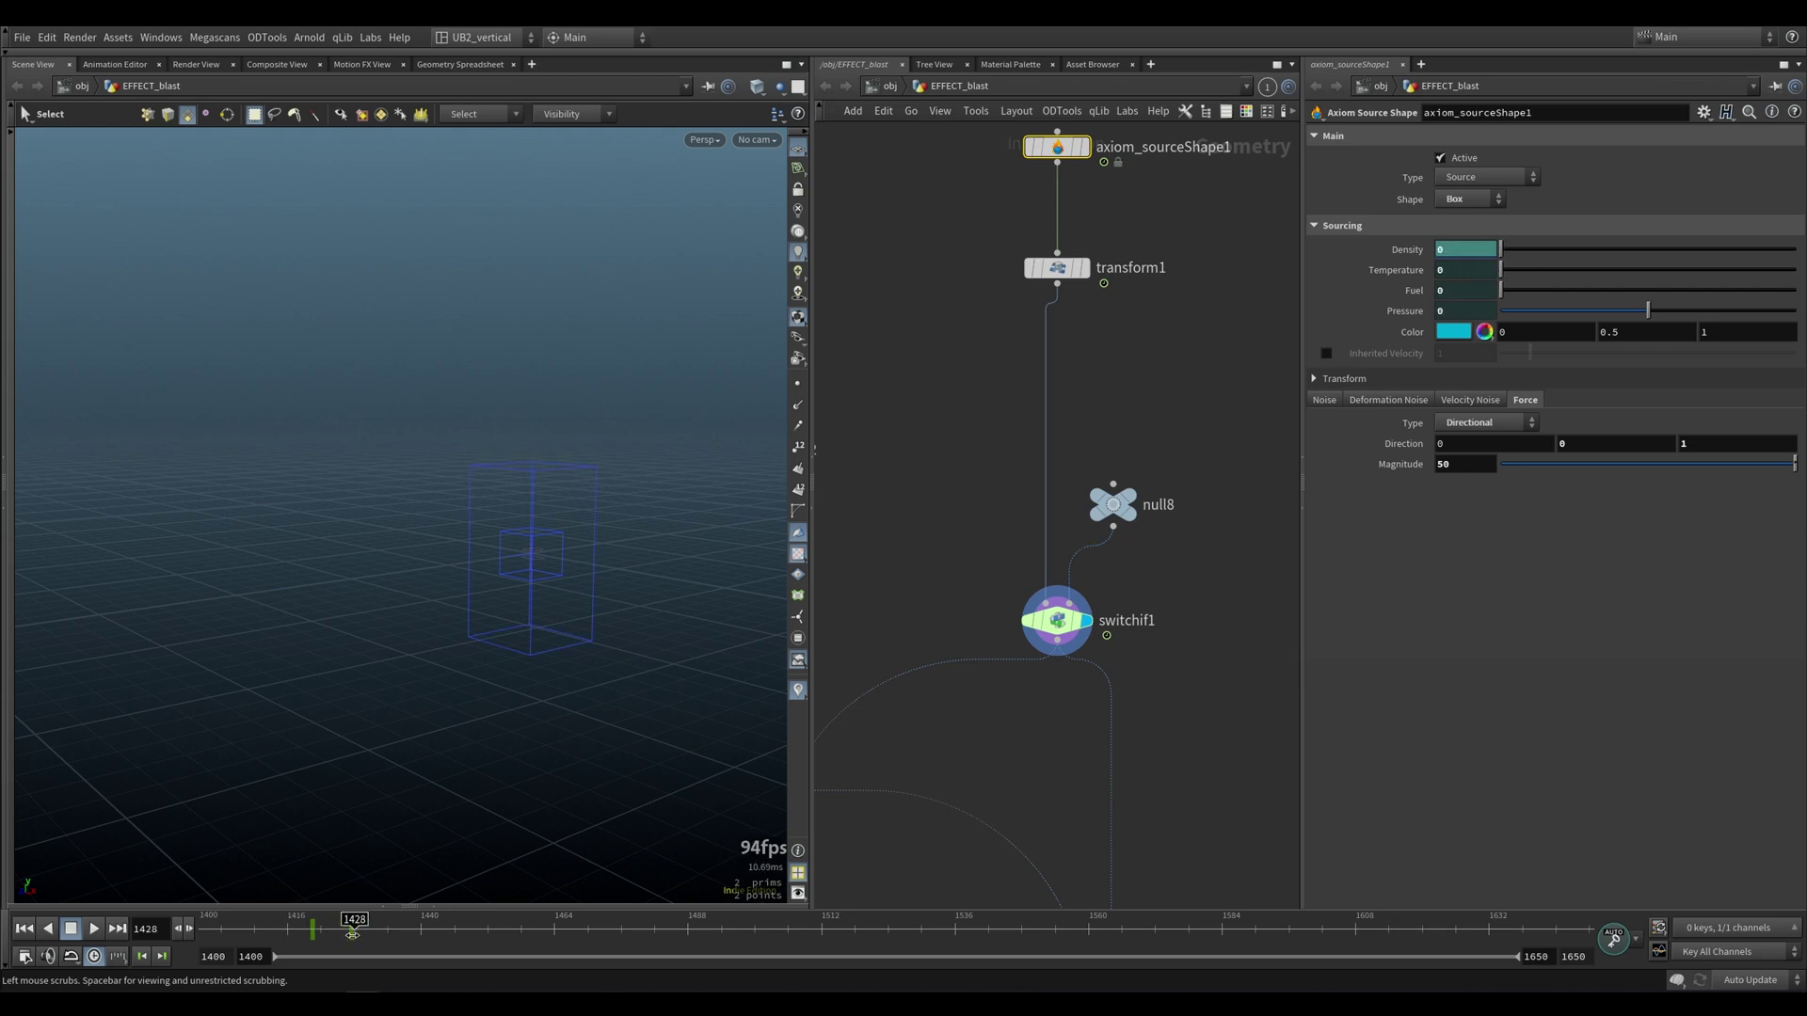
{"action": "left_click_drag", "start_coordinate": [259, 932], "coordinate": [217, 931]}
{"action": "left_click", "coordinate": [1049, 620]}
{"action": "middle_click_drag", "start_coordinate": [1025, 721], "coordinate": [1113, 492]}
{"action": "scroll", "coordinate": [1096, 492], "scroll_direction": "down", "scroll_amount": 4}
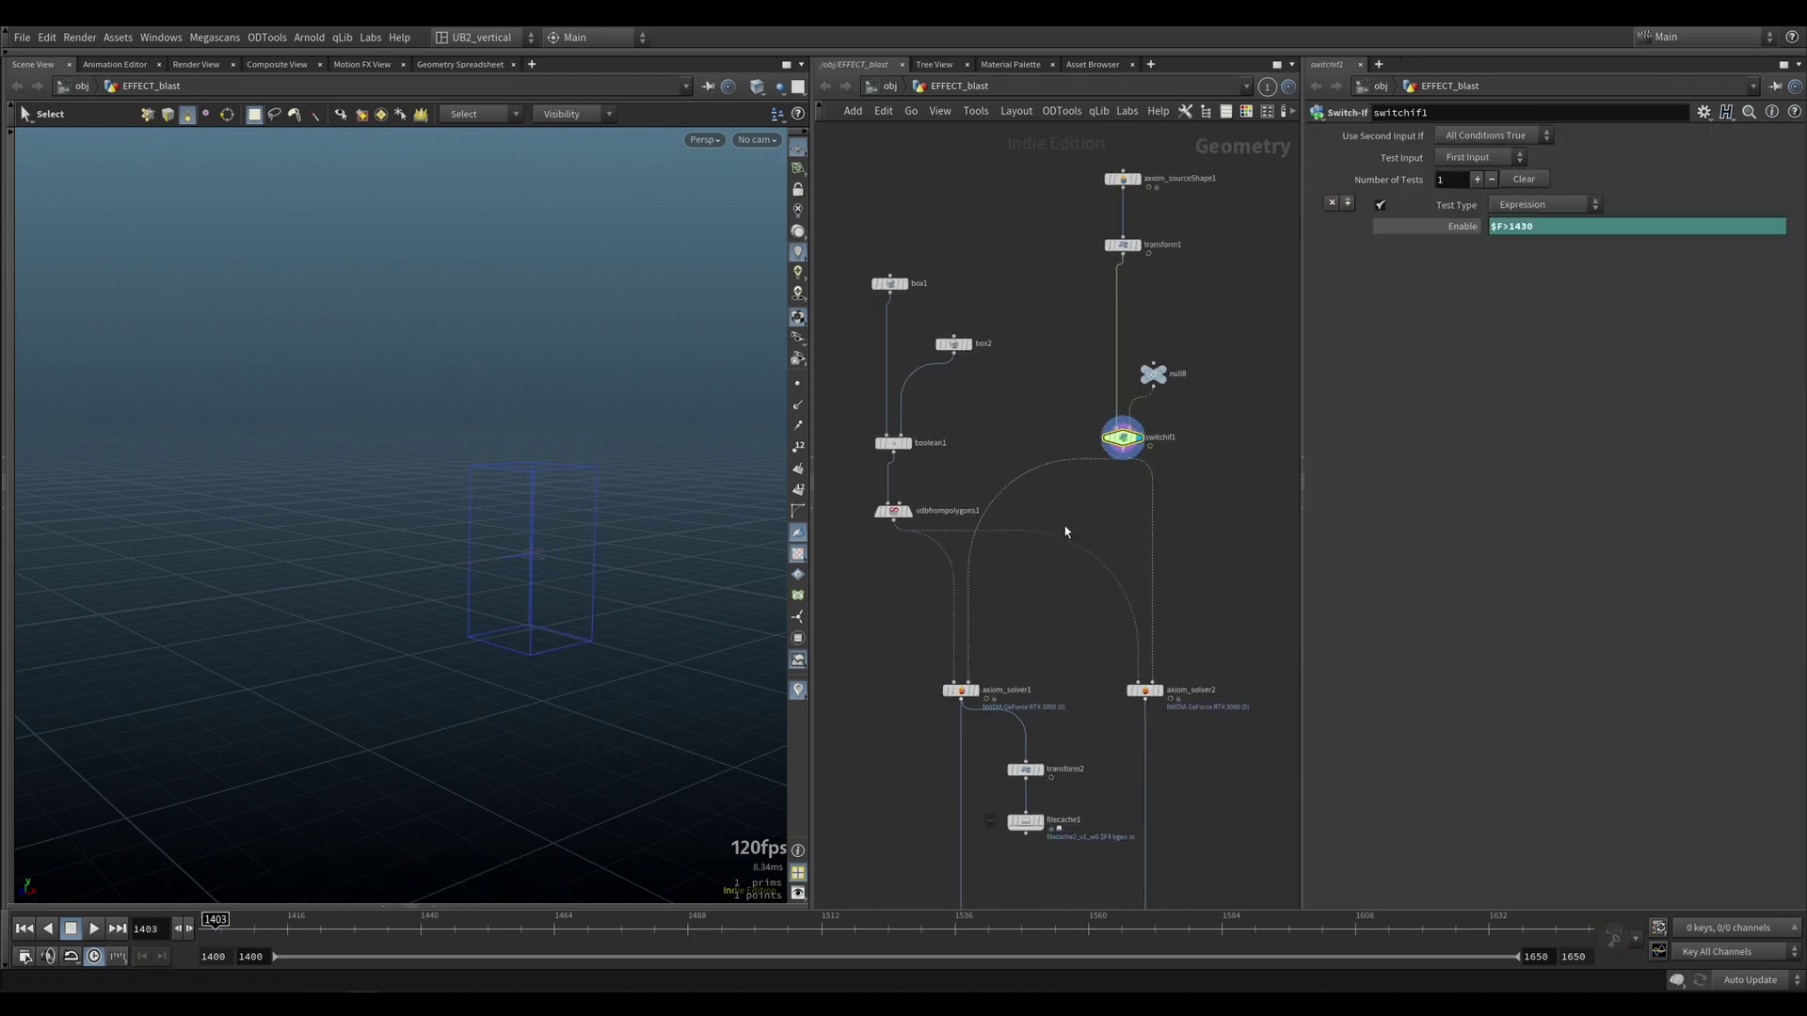
Display the collision VDB from vdbfrompolygons1 and trace its connection down to axiom_solver2
{"action": "middle_click_drag", "start_coordinate": [1023, 634], "coordinate": [1100, 582]}
{"action": "left_click", "coordinate": [939, 485]}
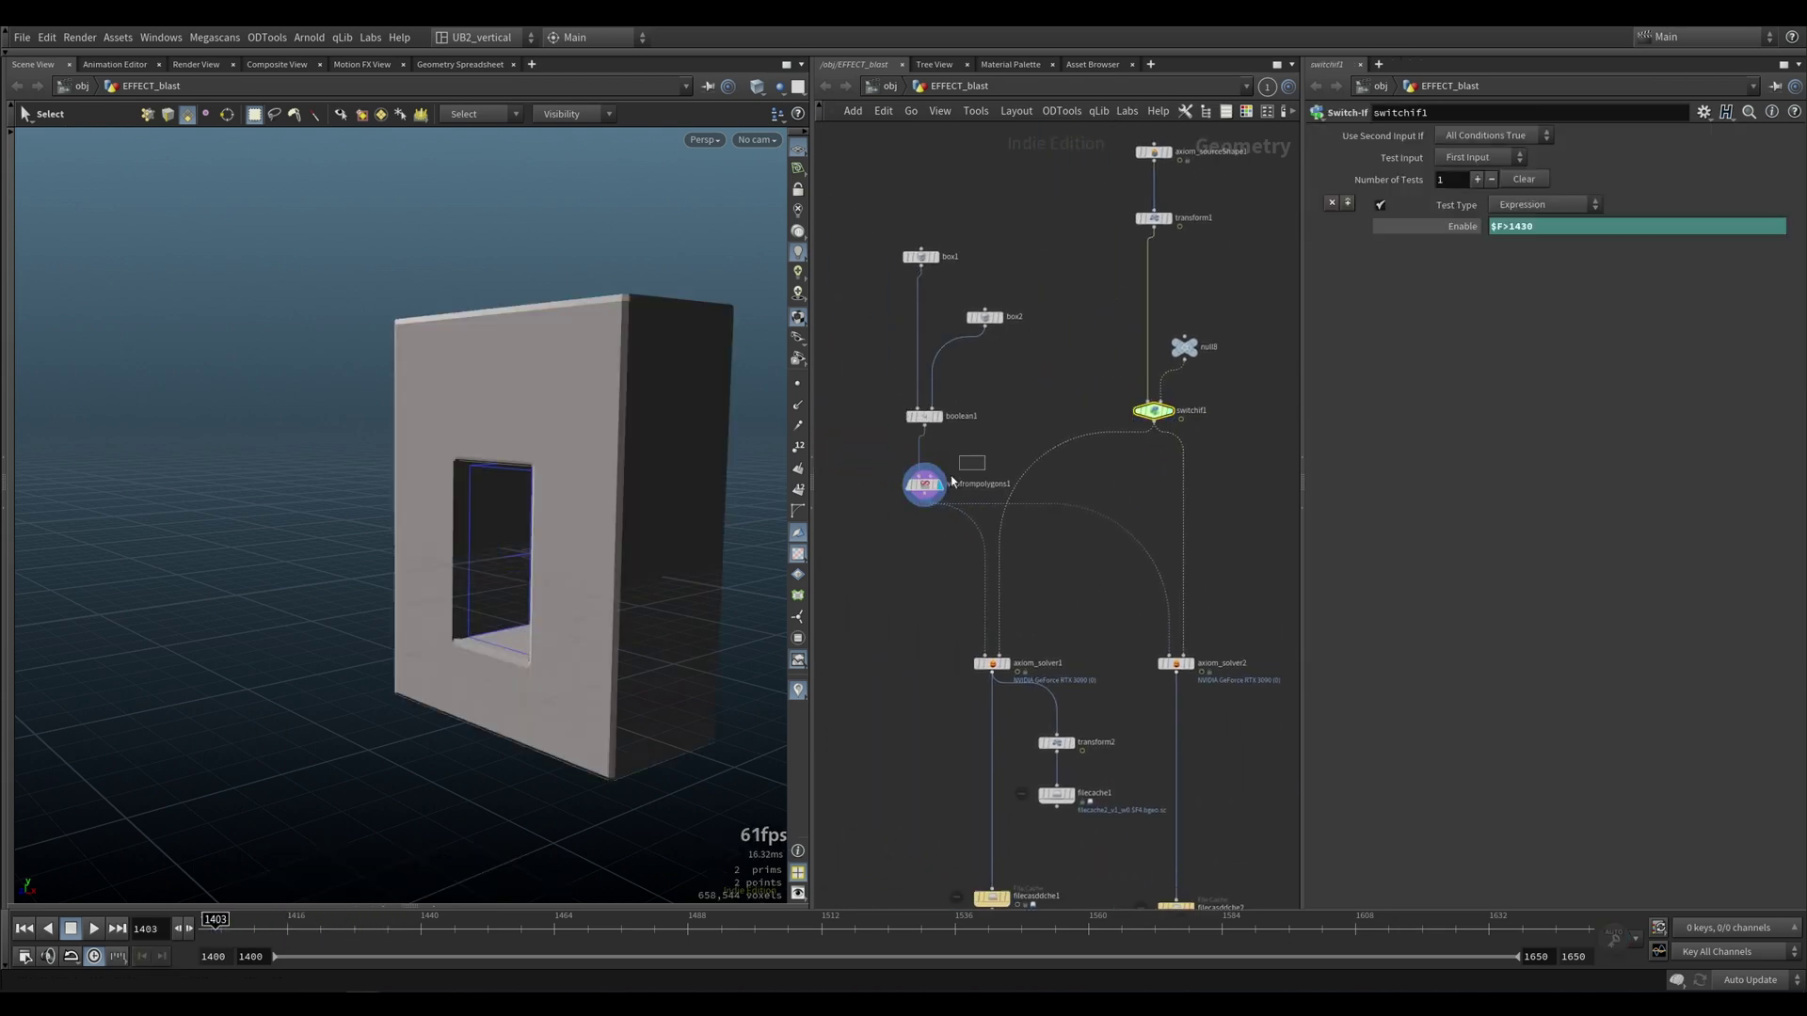
{"action": "left_click", "coordinate": [926, 485]}
{"action": "left_click_drag", "start_coordinate": [557, 580], "coordinate": [602, 578], "text": "alt"}
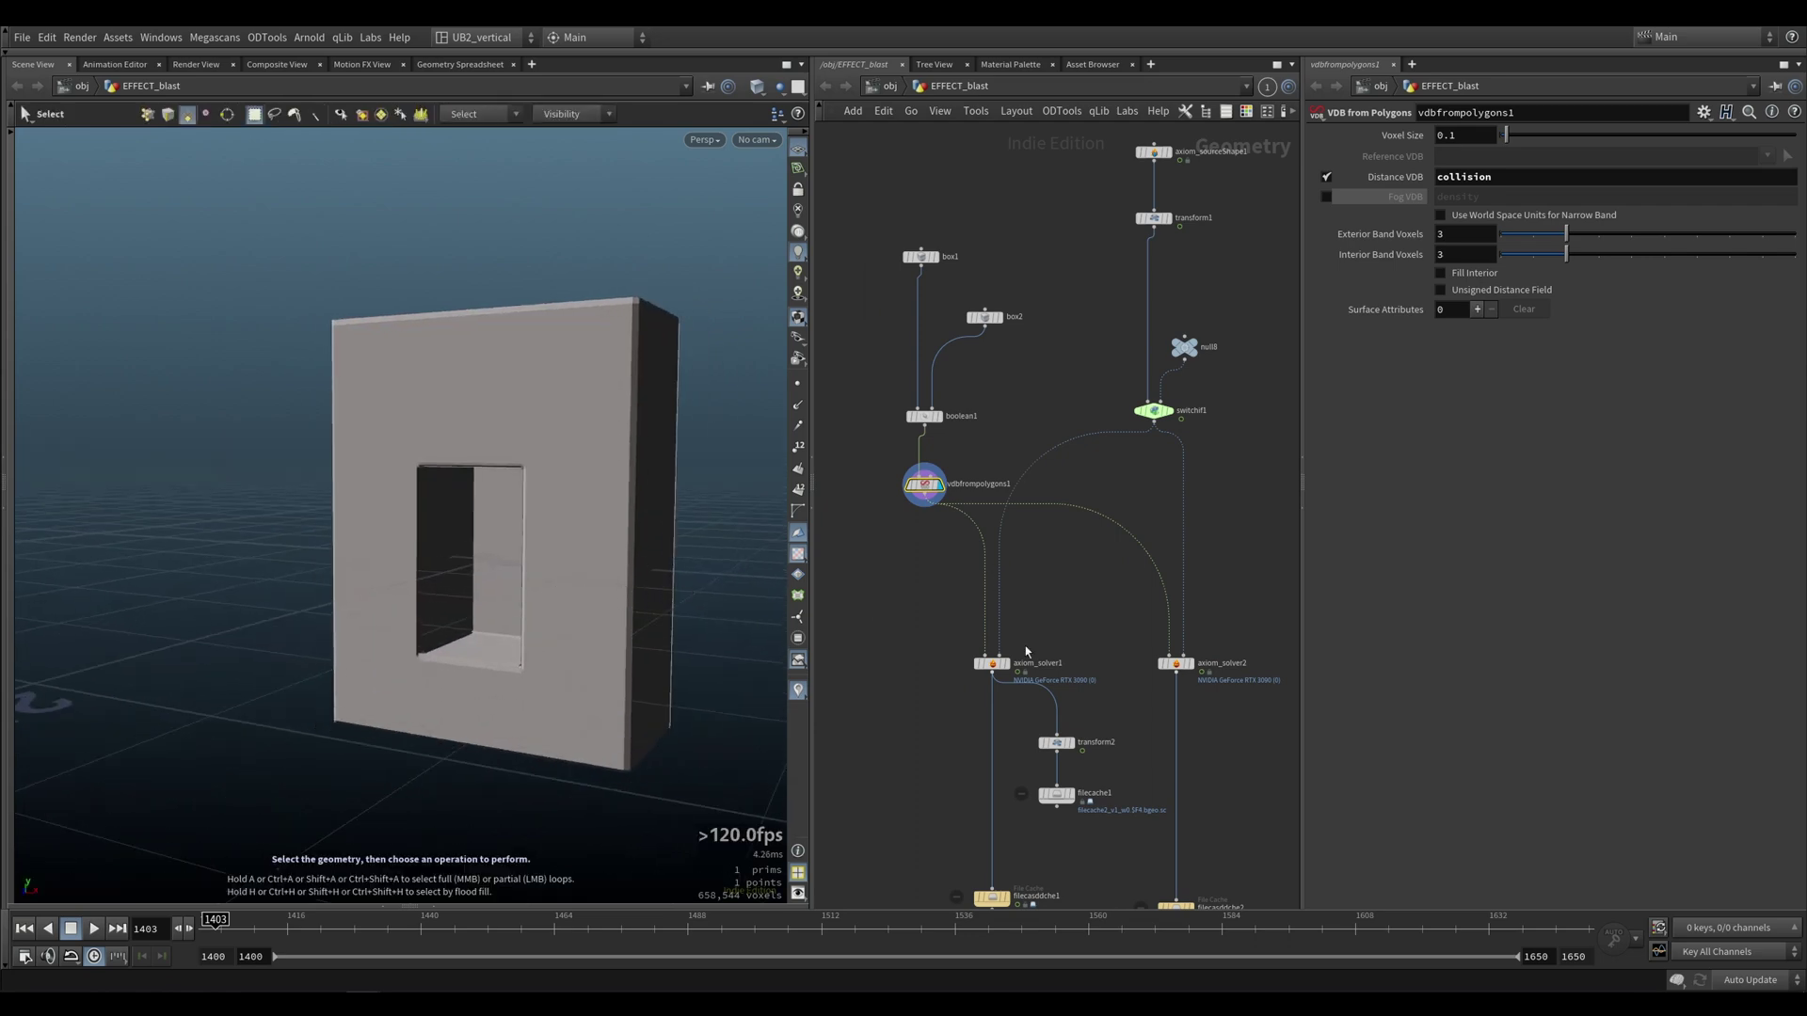
{"action": "middle_click_drag", "start_coordinate": [1068, 636], "coordinate": [931, 583]}
{"action": "scroll", "coordinate": [1065, 567], "scroll_direction": "up", "scroll_amount": 4}
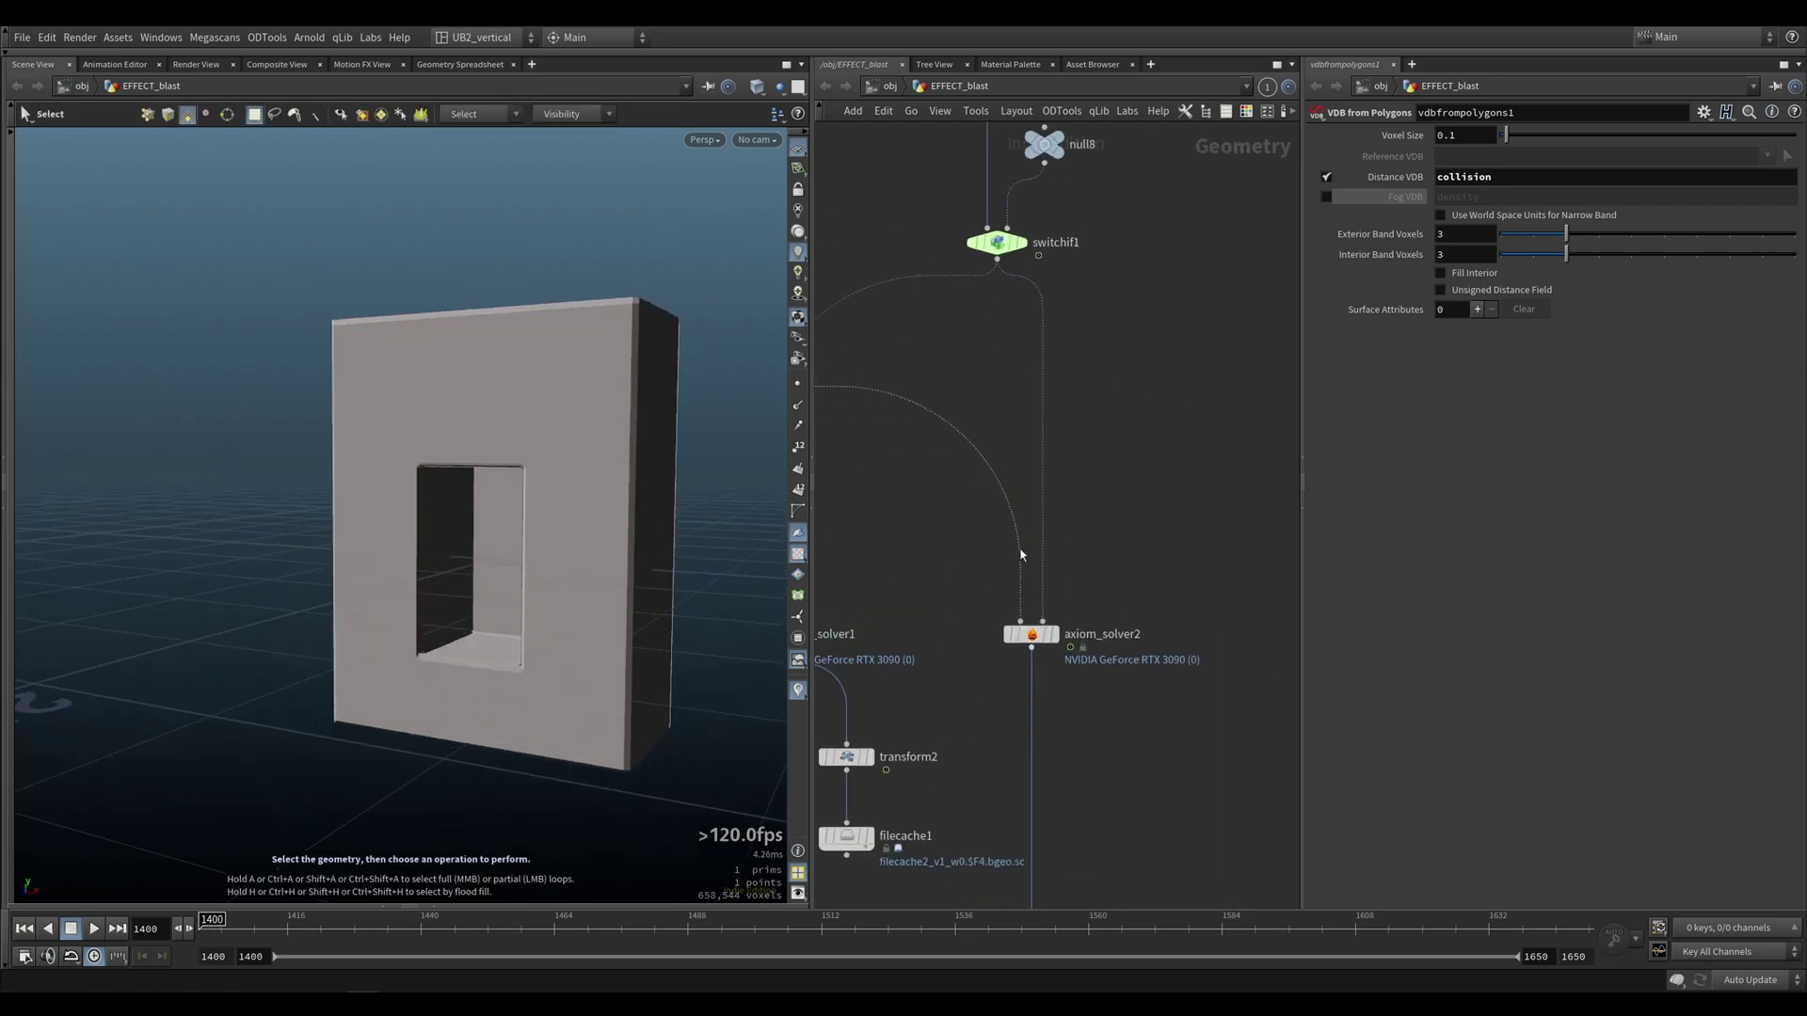
Display axiom_solver2, simulate the smoke blast up to frame 1448 and inspect the plume's shape
{"action": "left_click", "coordinate": [1034, 633]}
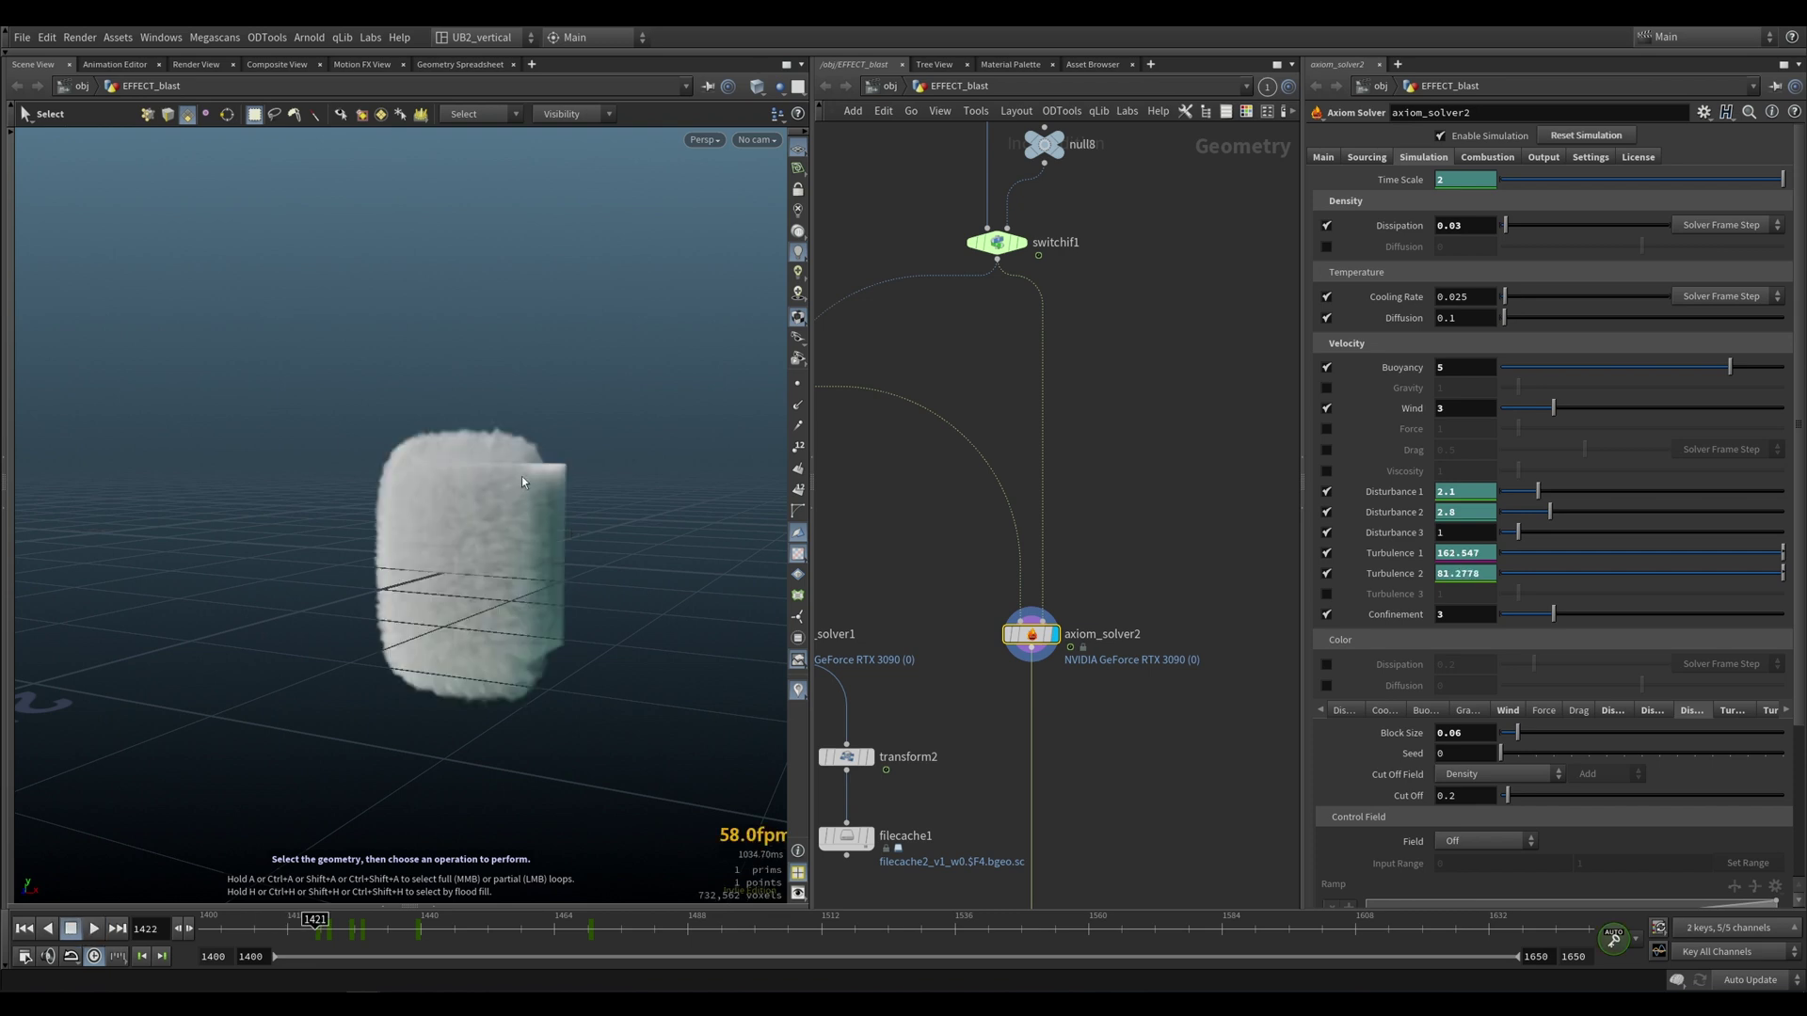
{"action": "right_click_drag", "start_coordinate": [522, 481], "coordinate": [329, 585], "text": "alt"}
{"action": "middle_click_drag", "start_coordinate": [465, 506], "coordinate": [530, 637], "text": "alt"}
{"action": "left_click_drag", "start_coordinate": [529, 637], "coordinate": [560, 568], "text": "alt"}
{"action": "middle_click_drag", "start_coordinate": [905, 379], "coordinate": [1064, 401]}
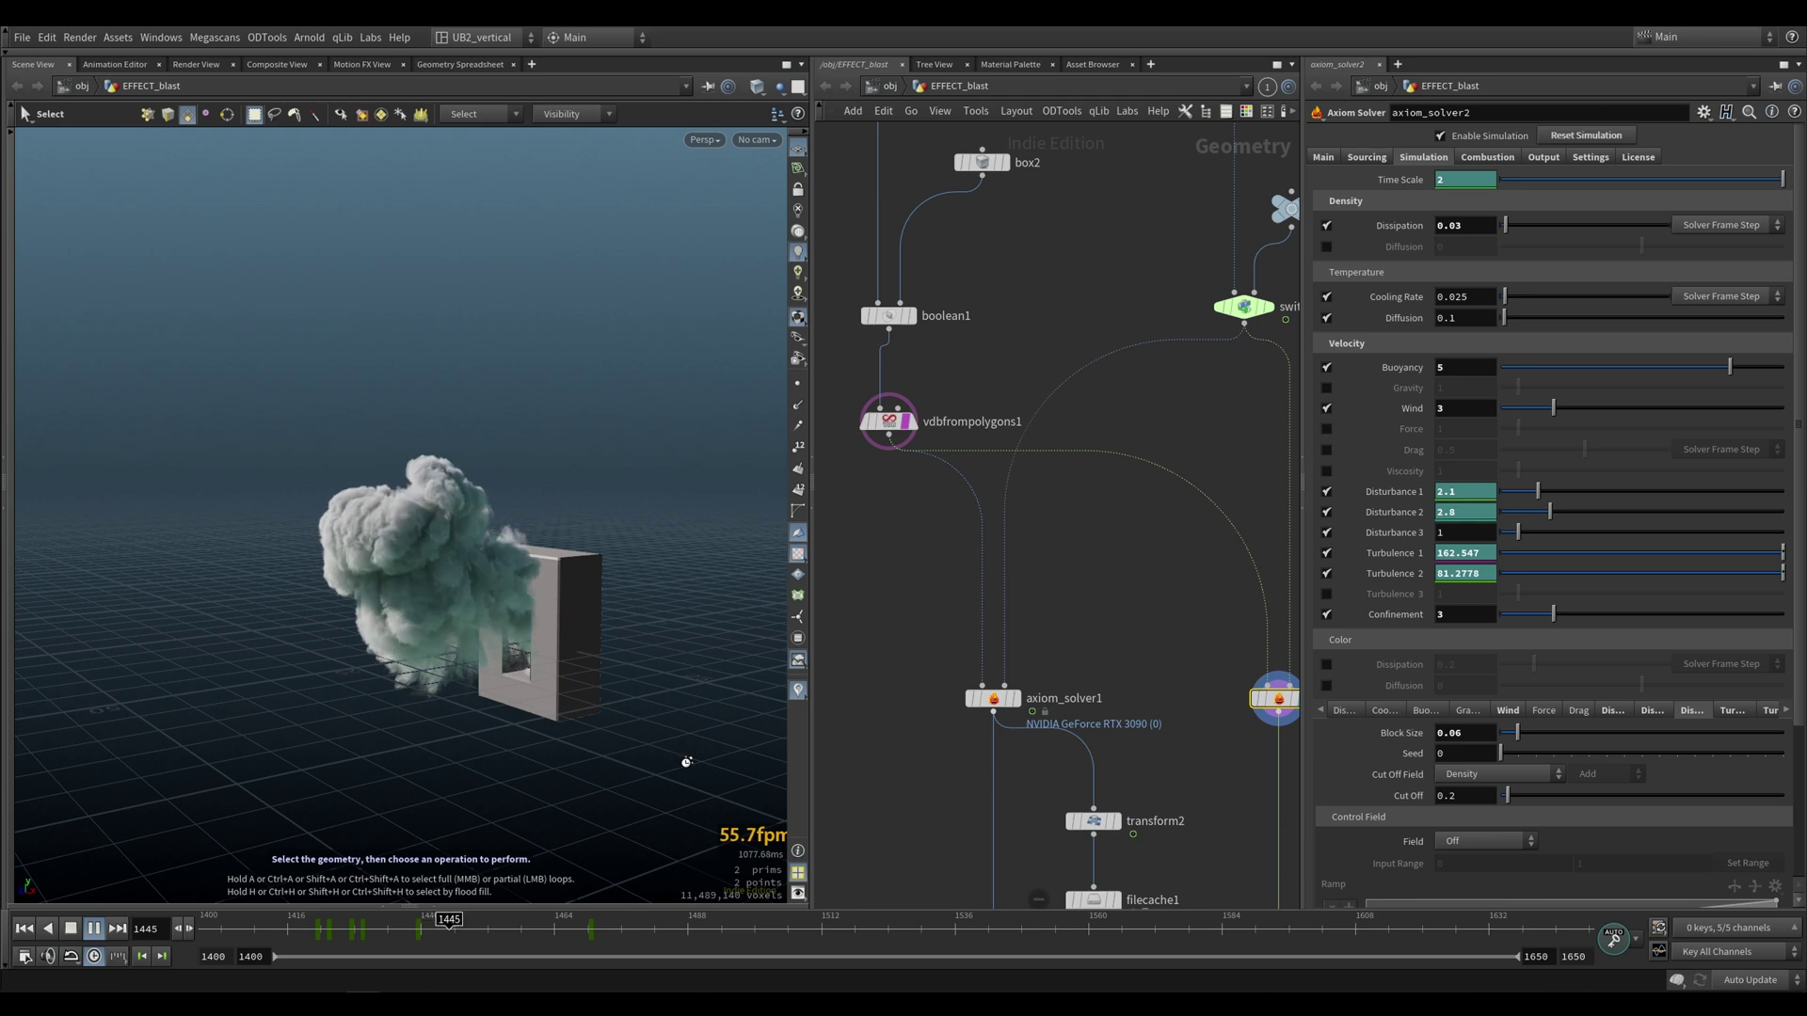
{"action": "key", "text": "Escape"}
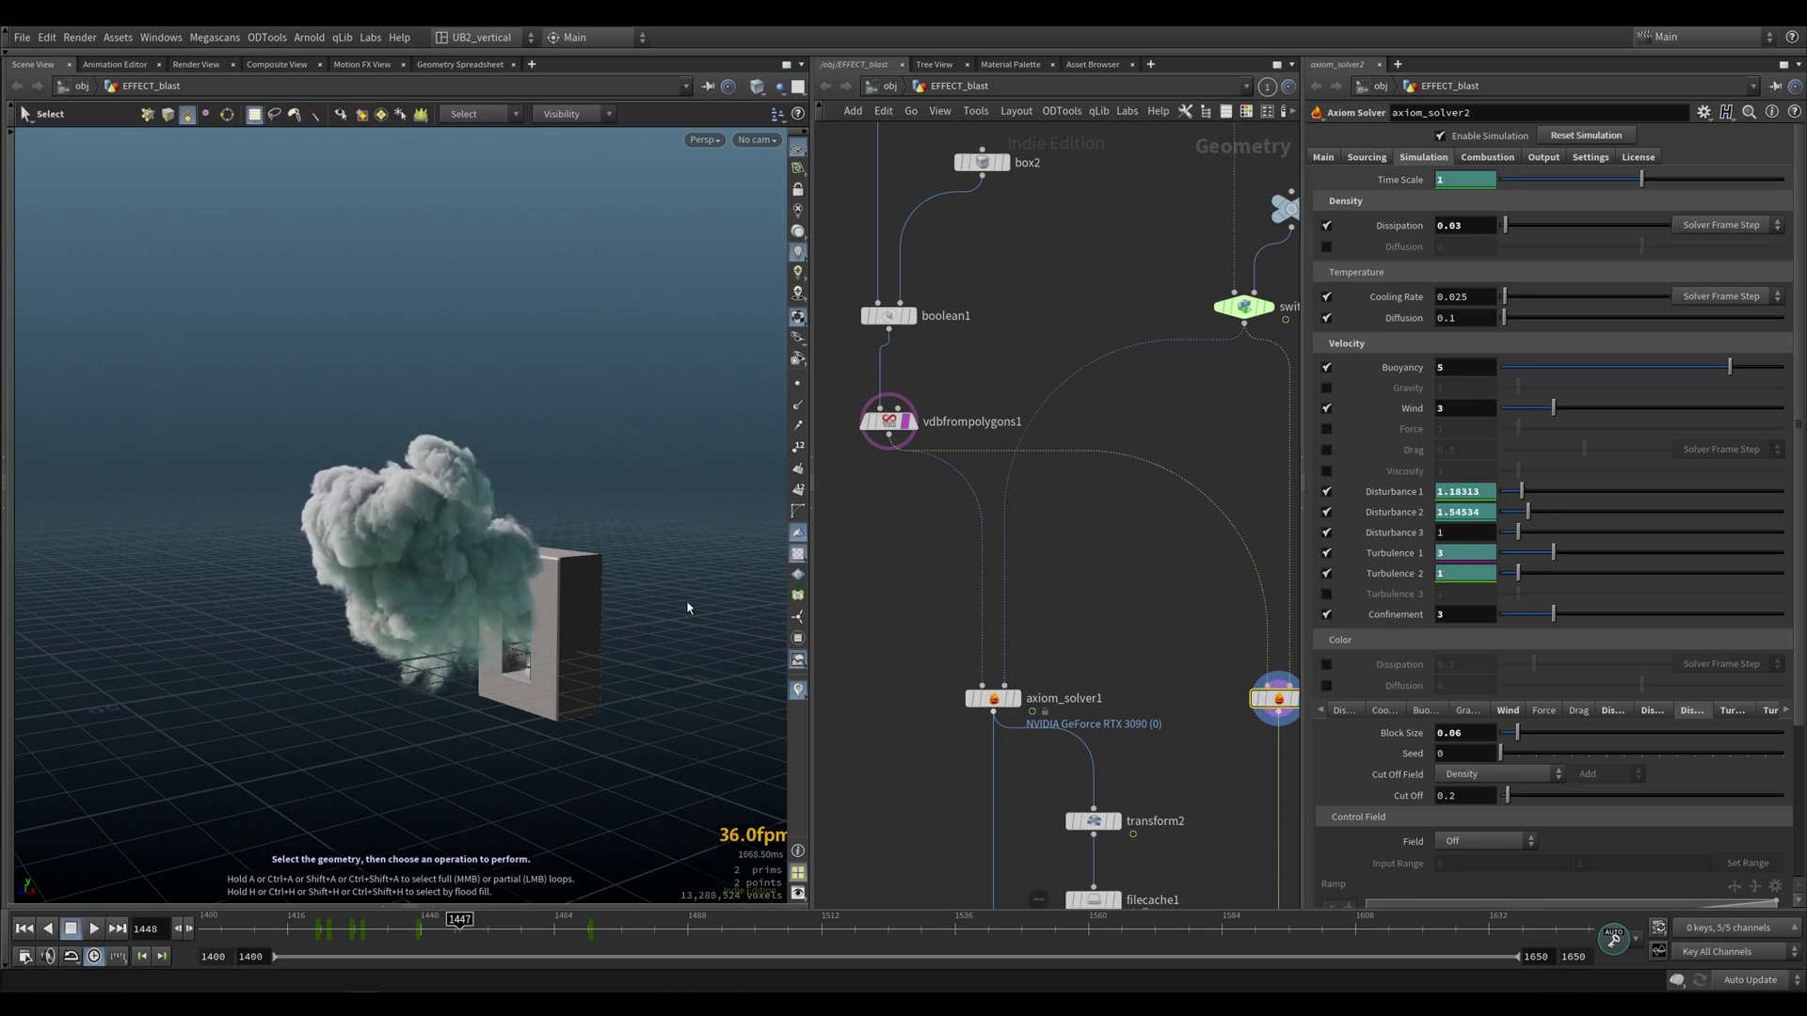
{"action": "left_click_drag", "start_coordinate": [646, 630], "coordinate": [638, 655], "text": "alt"}
{"action": "right_click_drag", "start_coordinate": [638, 655], "coordinate": [681, 653], "text": "alt"}
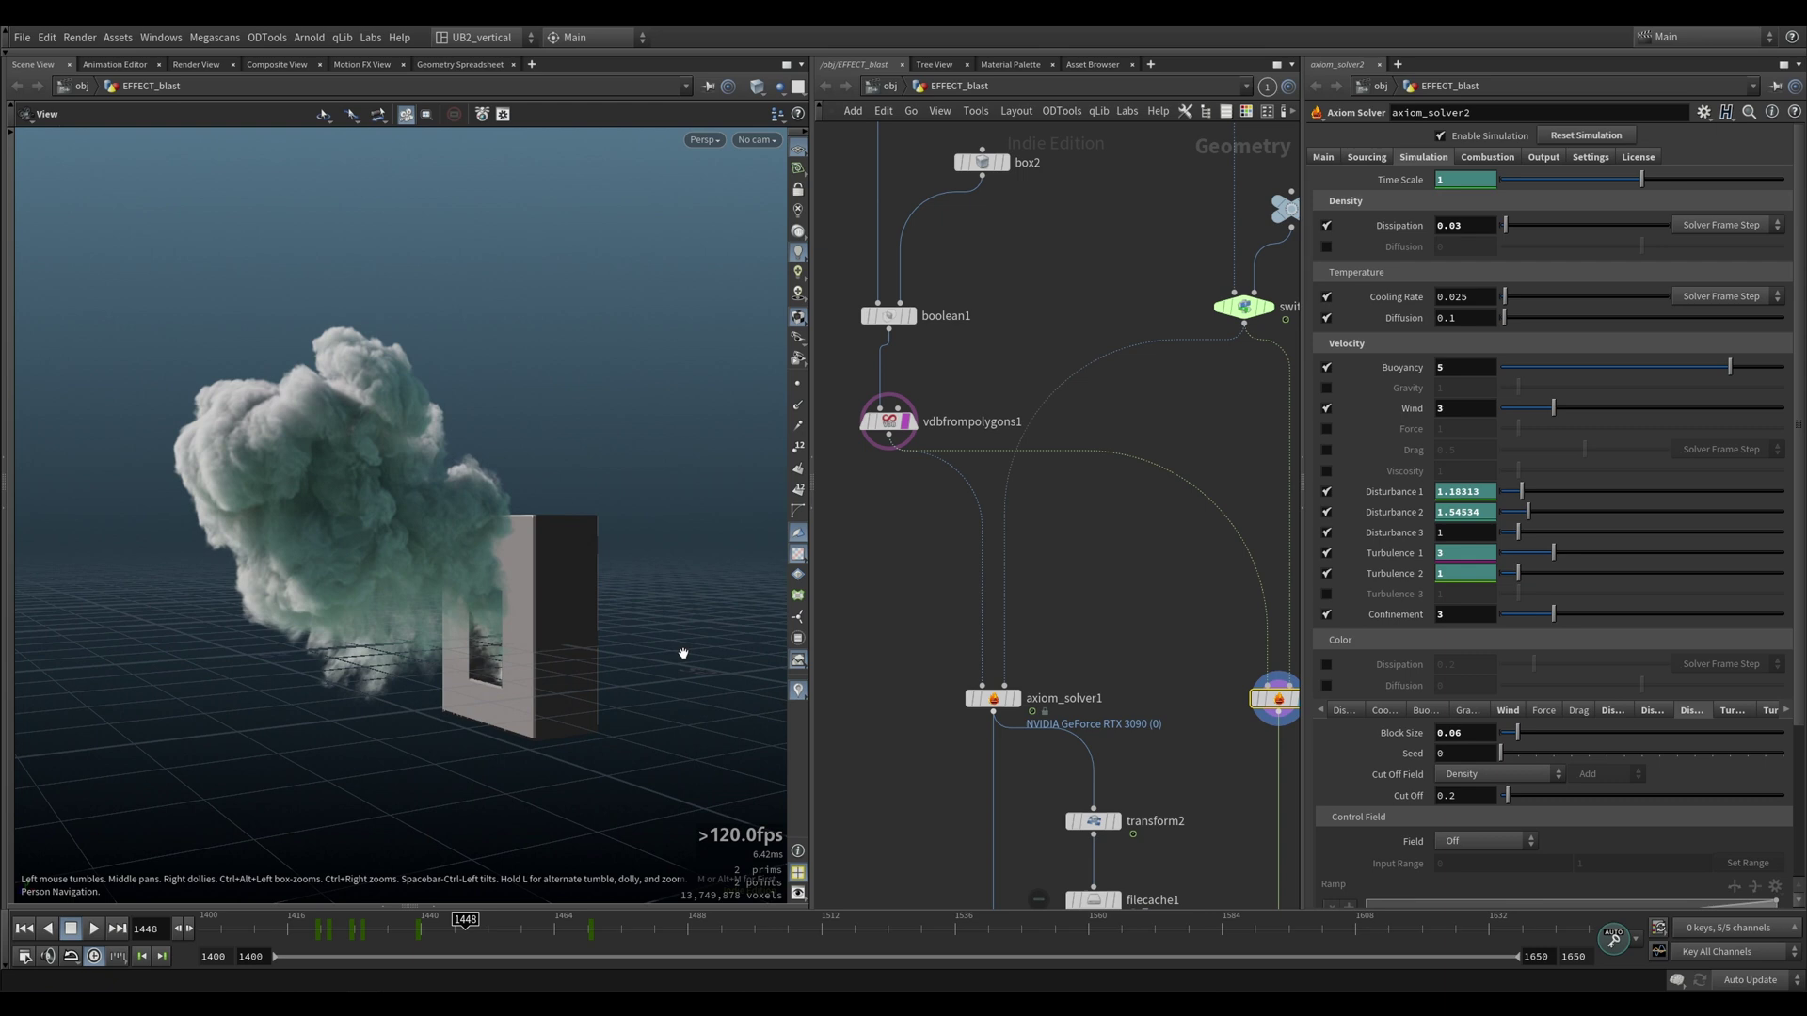
{"action": "mouse_move", "coordinate": [670, 670]}
{"action": "left_mouse_down", "text": "alt"}
{"action": "mouse_move", "coordinate": [617, 649]}
{"action": "mouse_move", "coordinate": [665, 649]}
{"action": "left_mouse_up", "text": "alt"}
{"action": "middle_click_drag", "start_coordinate": [665, 648], "coordinate": [687, 629], "text": "alt"}
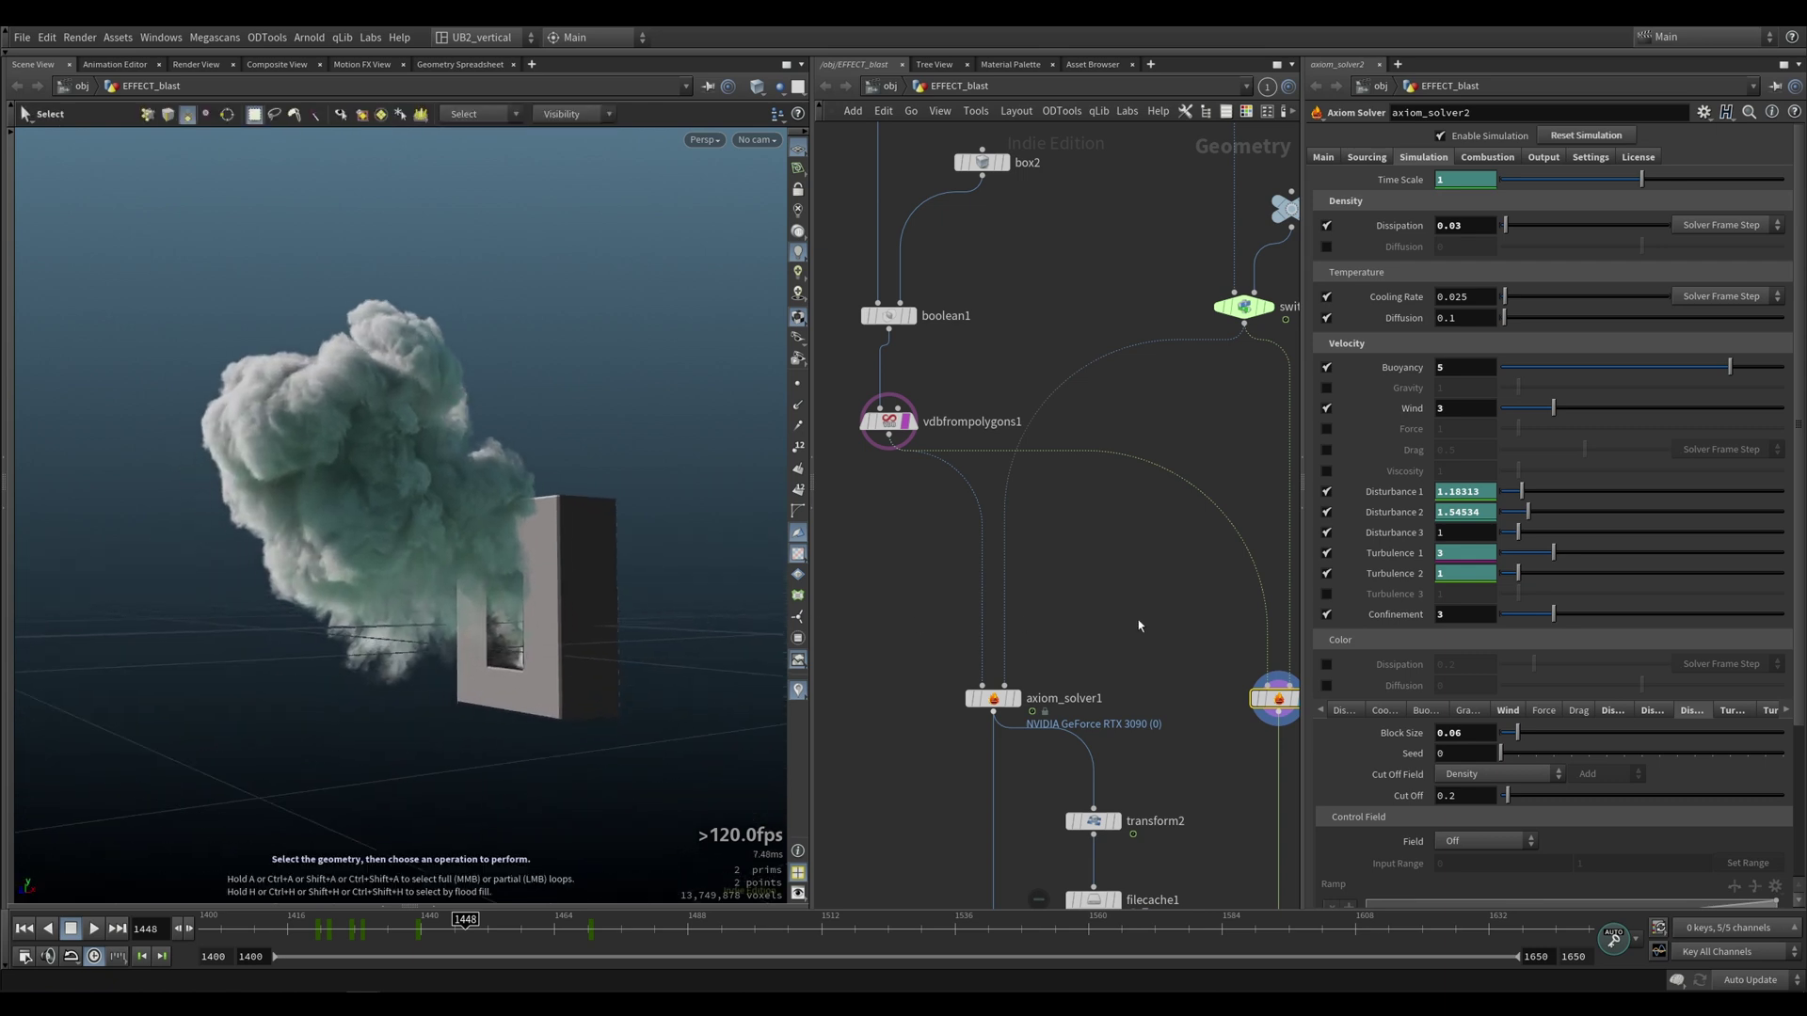
Set the Division Size of axiom_solver2 to 0.12 in its main settings and return to frame 1400
{"action": "middle_click_drag", "start_coordinate": [1219, 648], "coordinate": [1082, 585]}
{"action": "left_click_drag", "start_coordinate": [1085, 585], "coordinate": [1225, 702]}
{"action": "left_click", "coordinate": [1323, 158]}
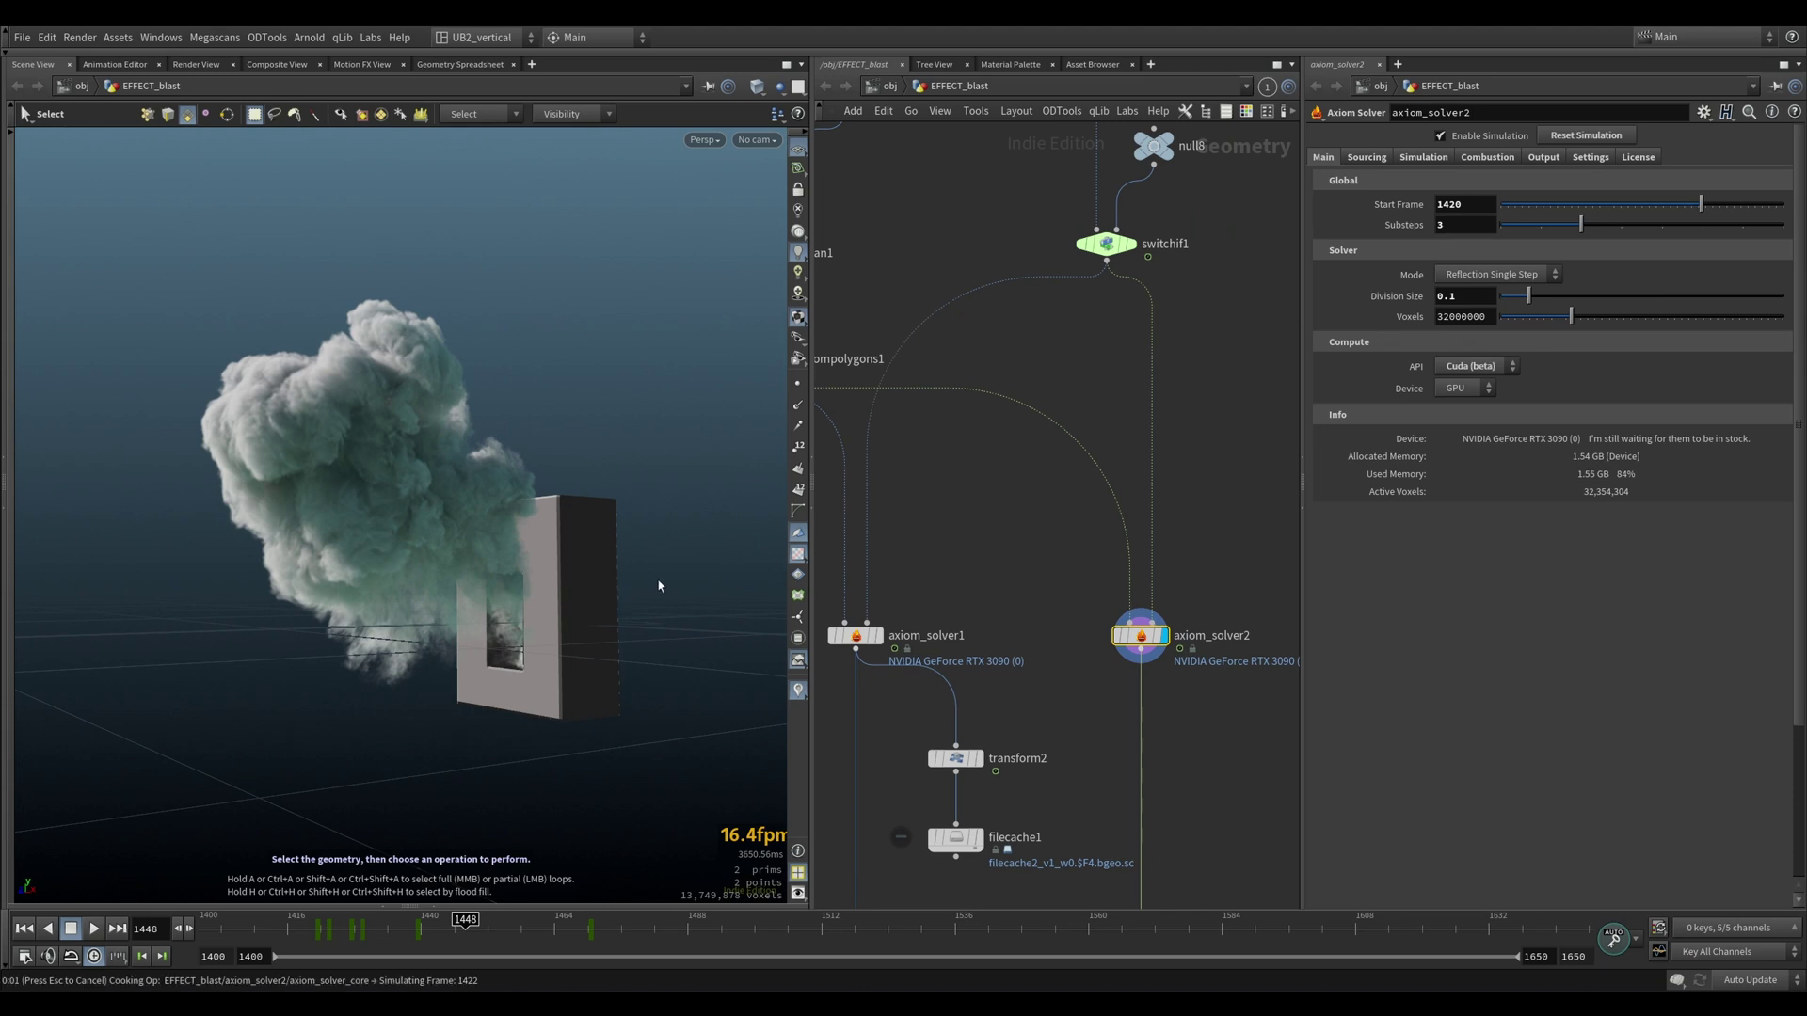
{"action": "key", "text": "Escape"}
{"action": "key", "text": "ctrl+Up"}
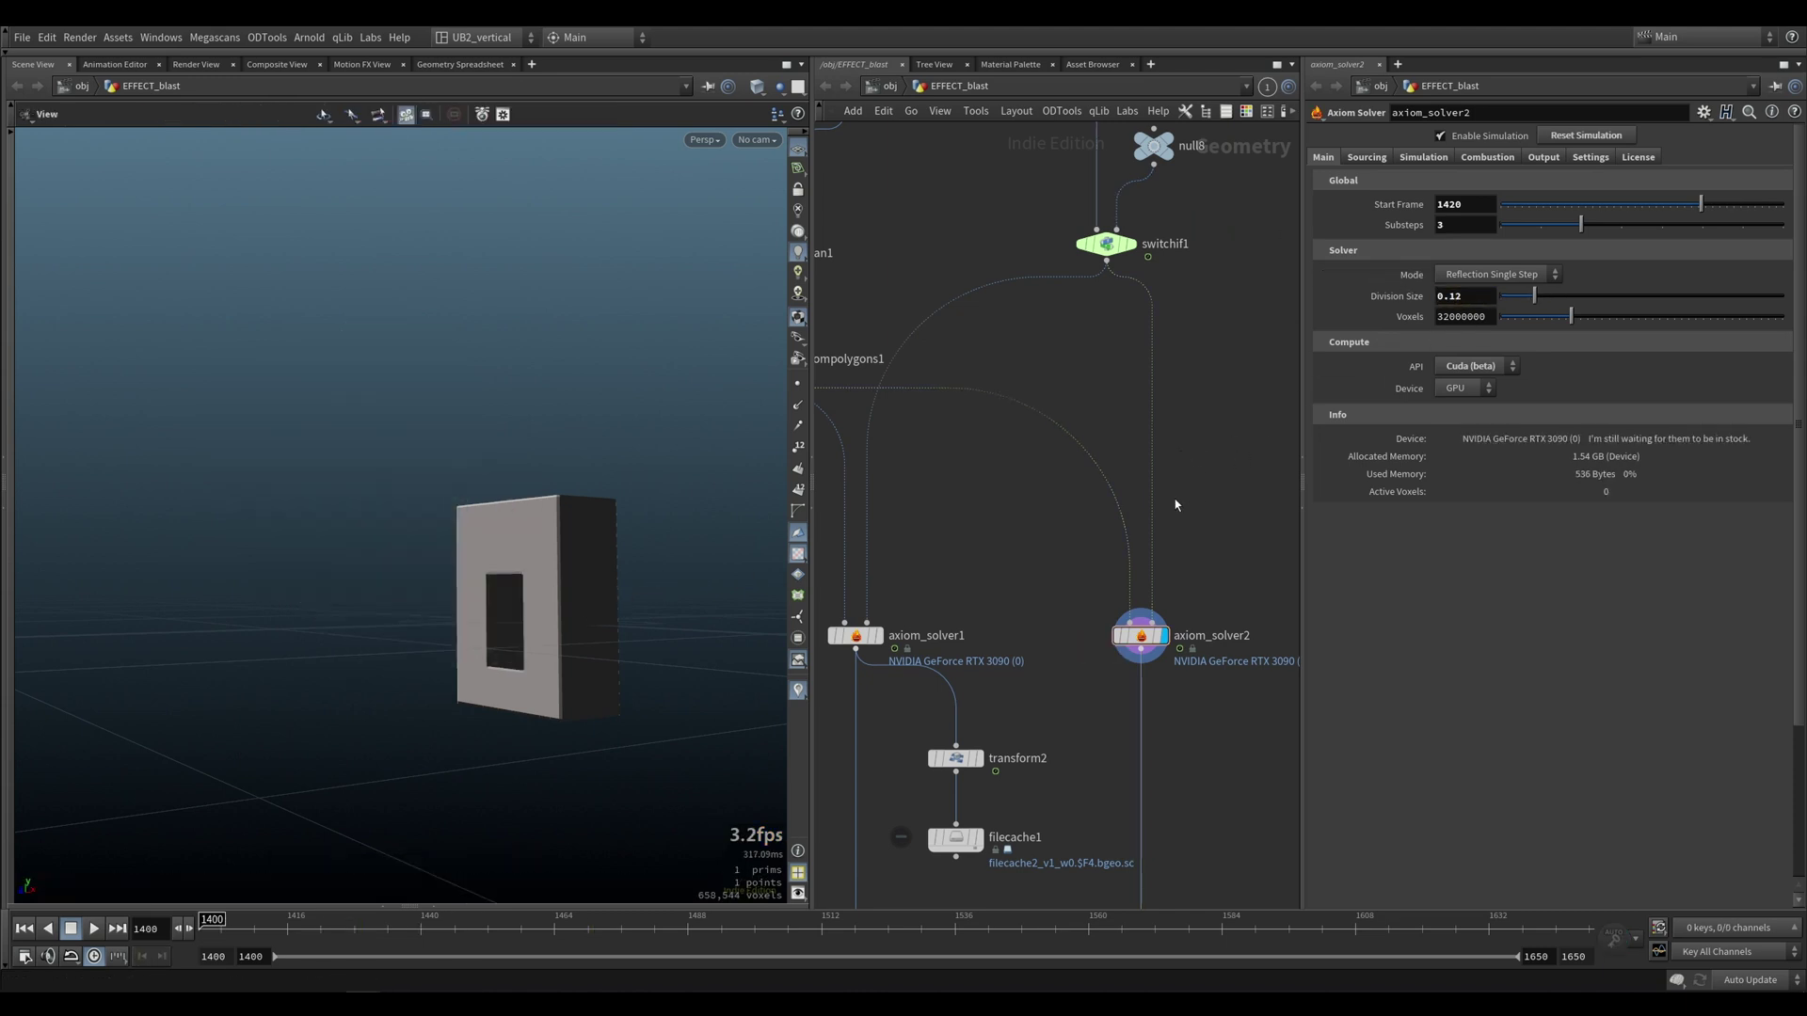
{"action": "left_click_drag", "start_coordinate": [574, 588], "coordinate": [685, 568]}
Set the source Pressure of axiom_solver2 to 0 and play the simulation to watch the smoke without pressure
{"action": "left_click", "coordinate": [1364, 159]}
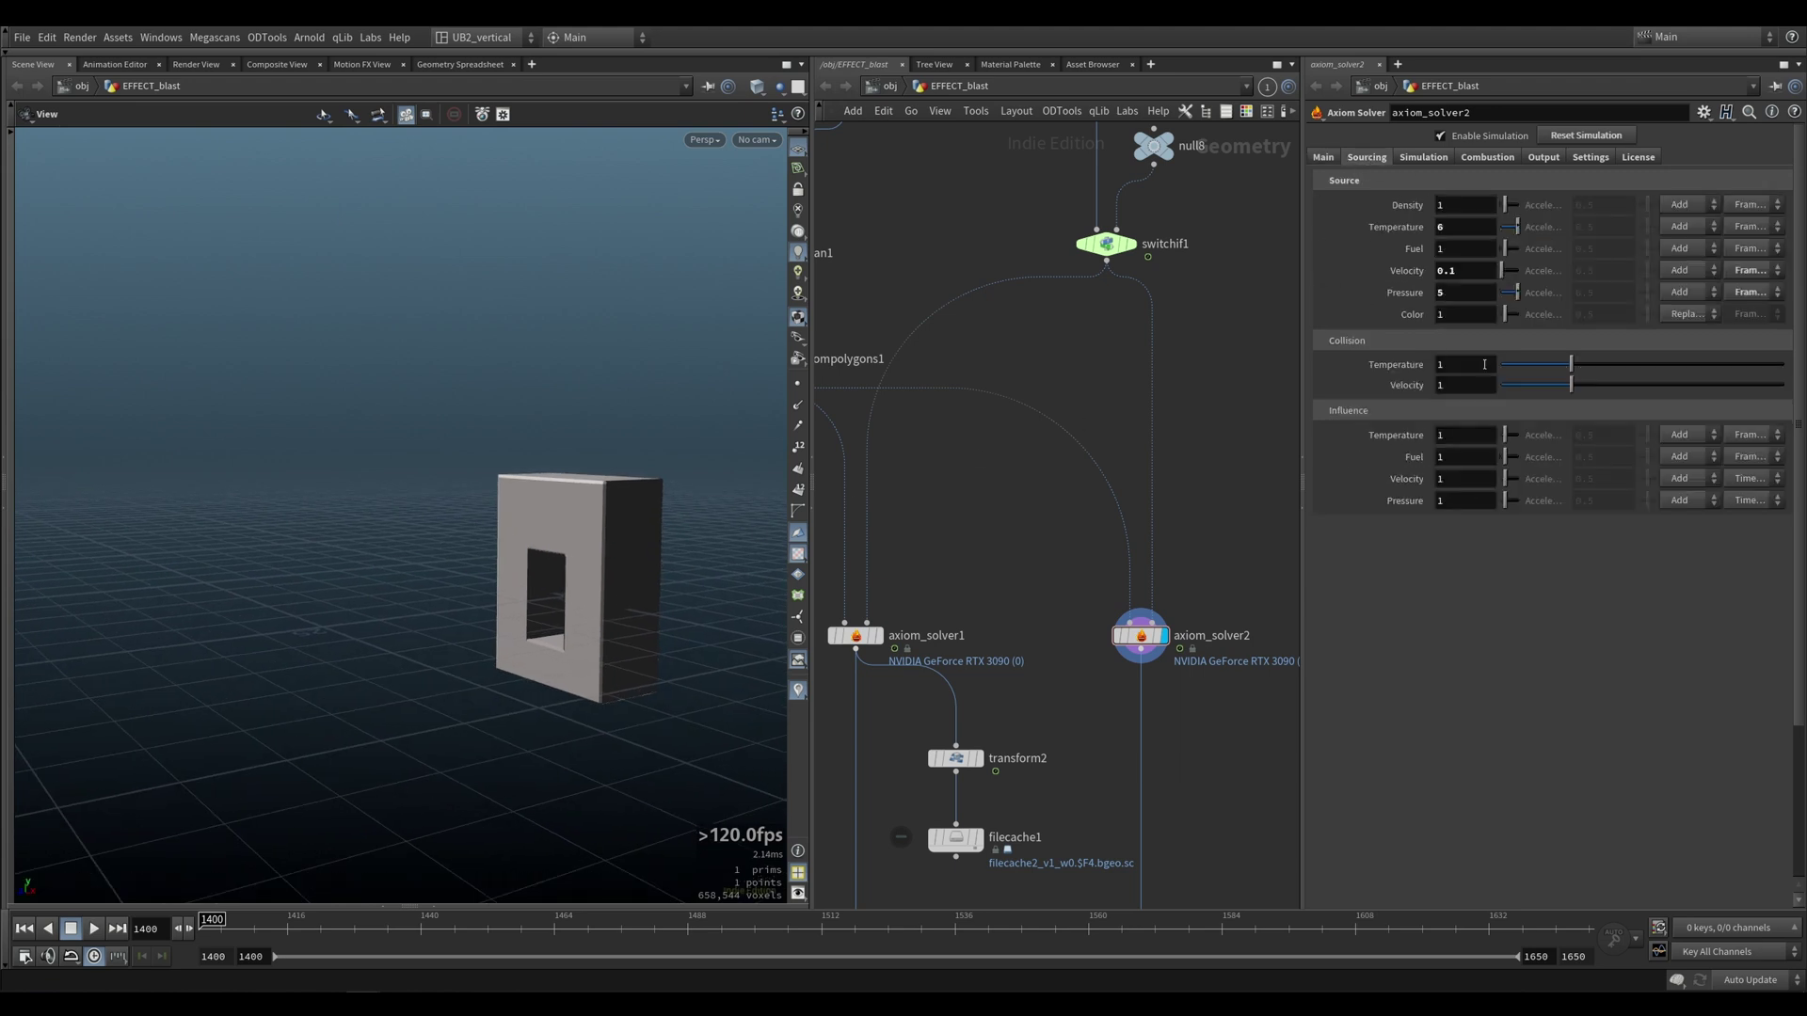
{"action": "left_click_drag", "start_coordinate": [1460, 296], "coordinate": [1325, 316]}
{"action": "type", "text": "0"}
{"action": "key", "text": "Return"}
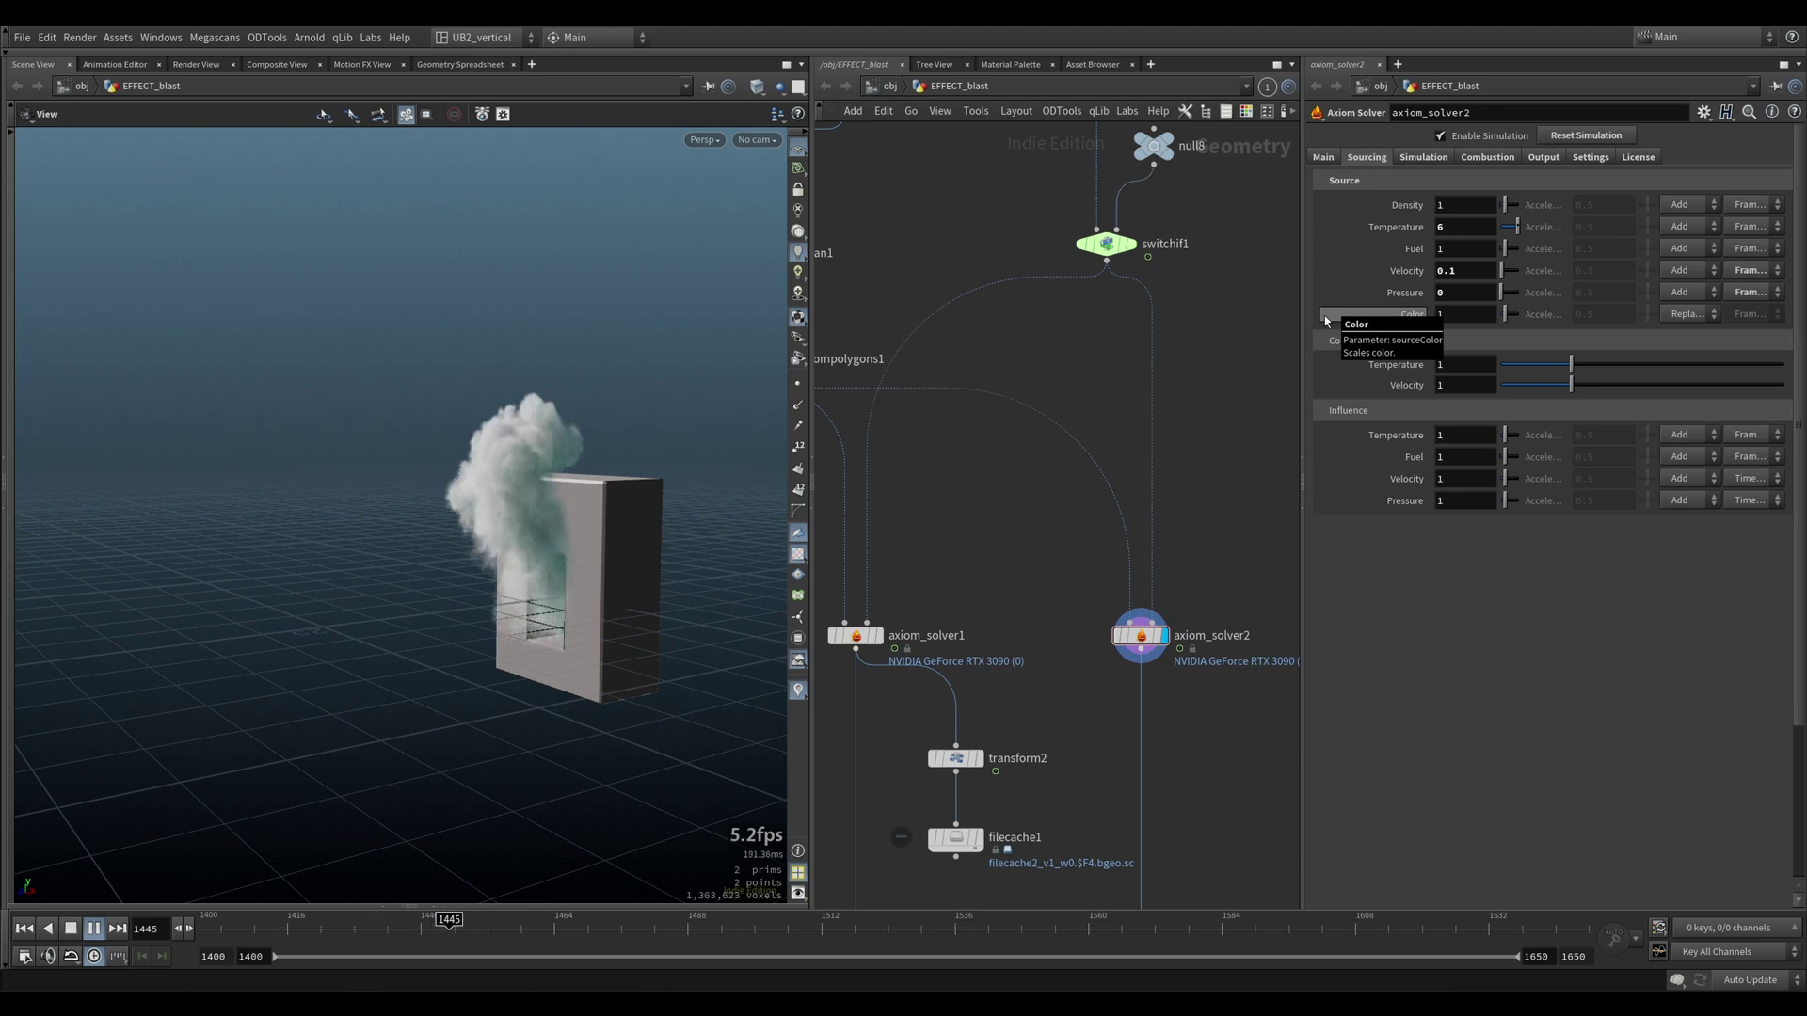
{"action": "left_click_drag", "start_coordinate": [555, 572], "coordinate": [482, 564]}
Check the directional force settings of axiom_sourceShape1 and return to the sourcing settings of axiom_solver2
{"action": "middle_click_drag", "start_coordinate": [1064, 443], "coordinate": [1005, 689]}
{"action": "middle_click_drag", "start_coordinate": [970, 93], "coordinate": [944, 263]}
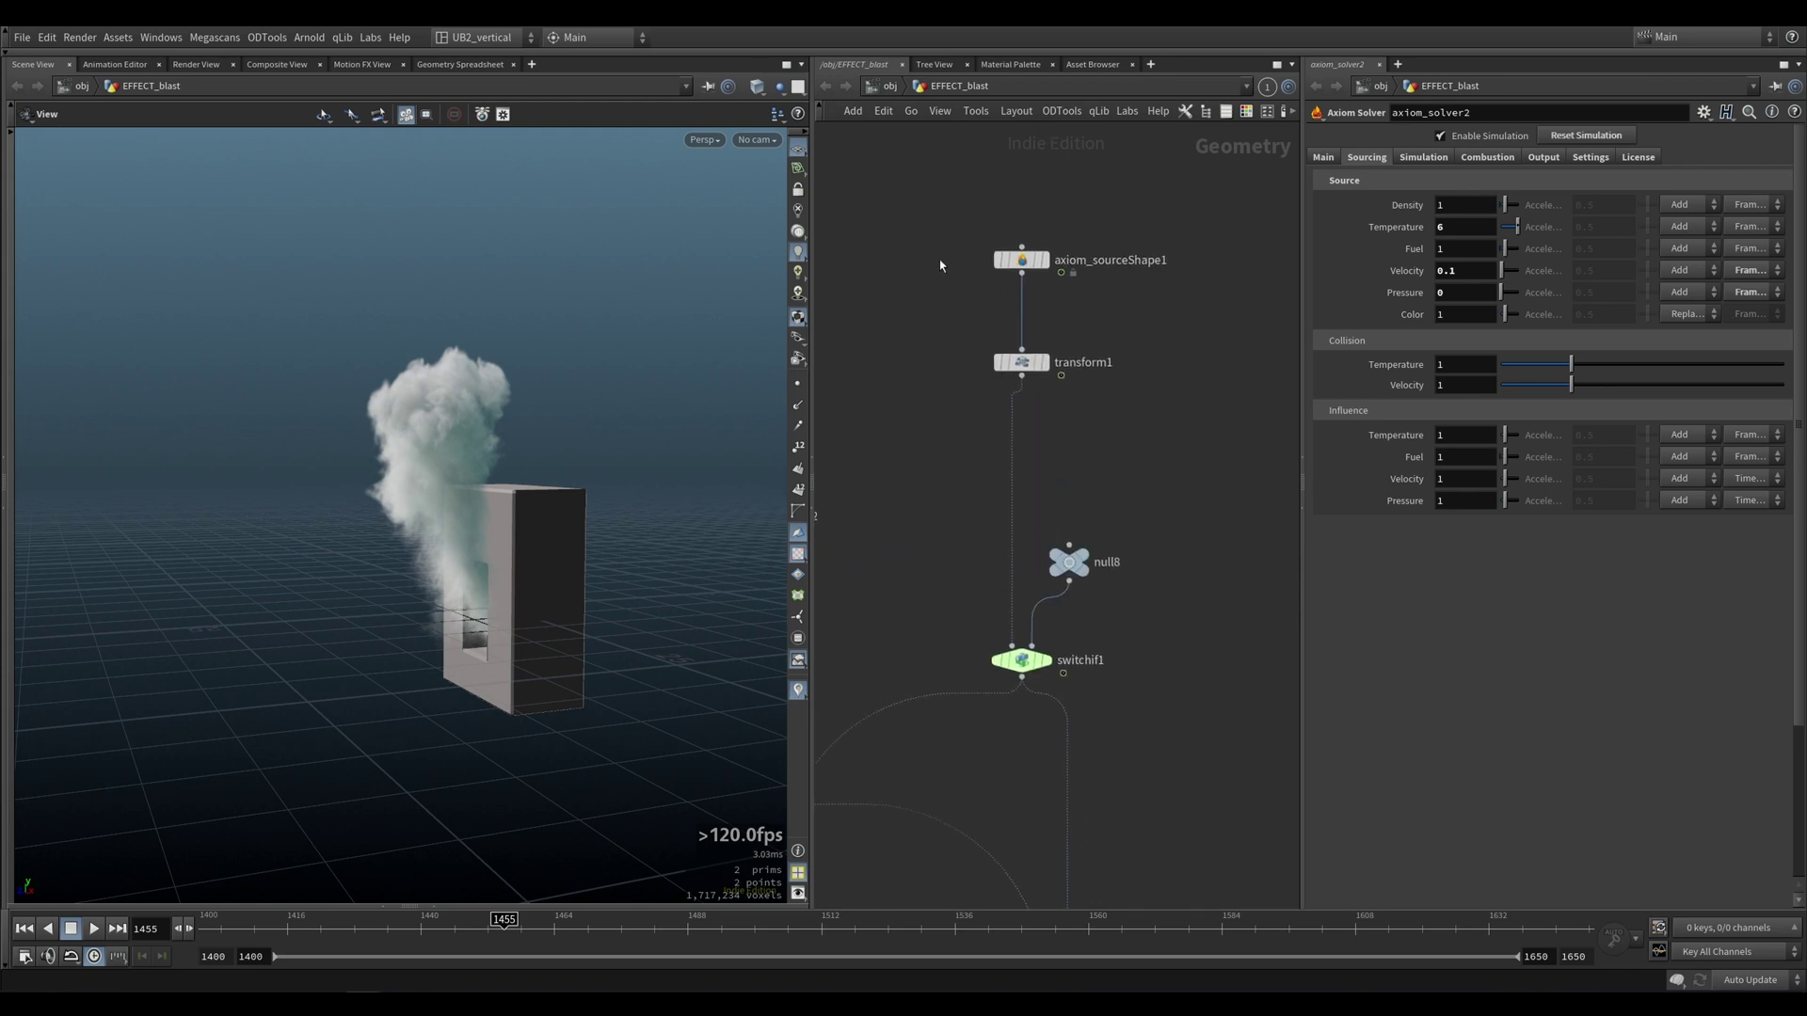
{"action": "left_click", "coordinate": [1021, 260]}
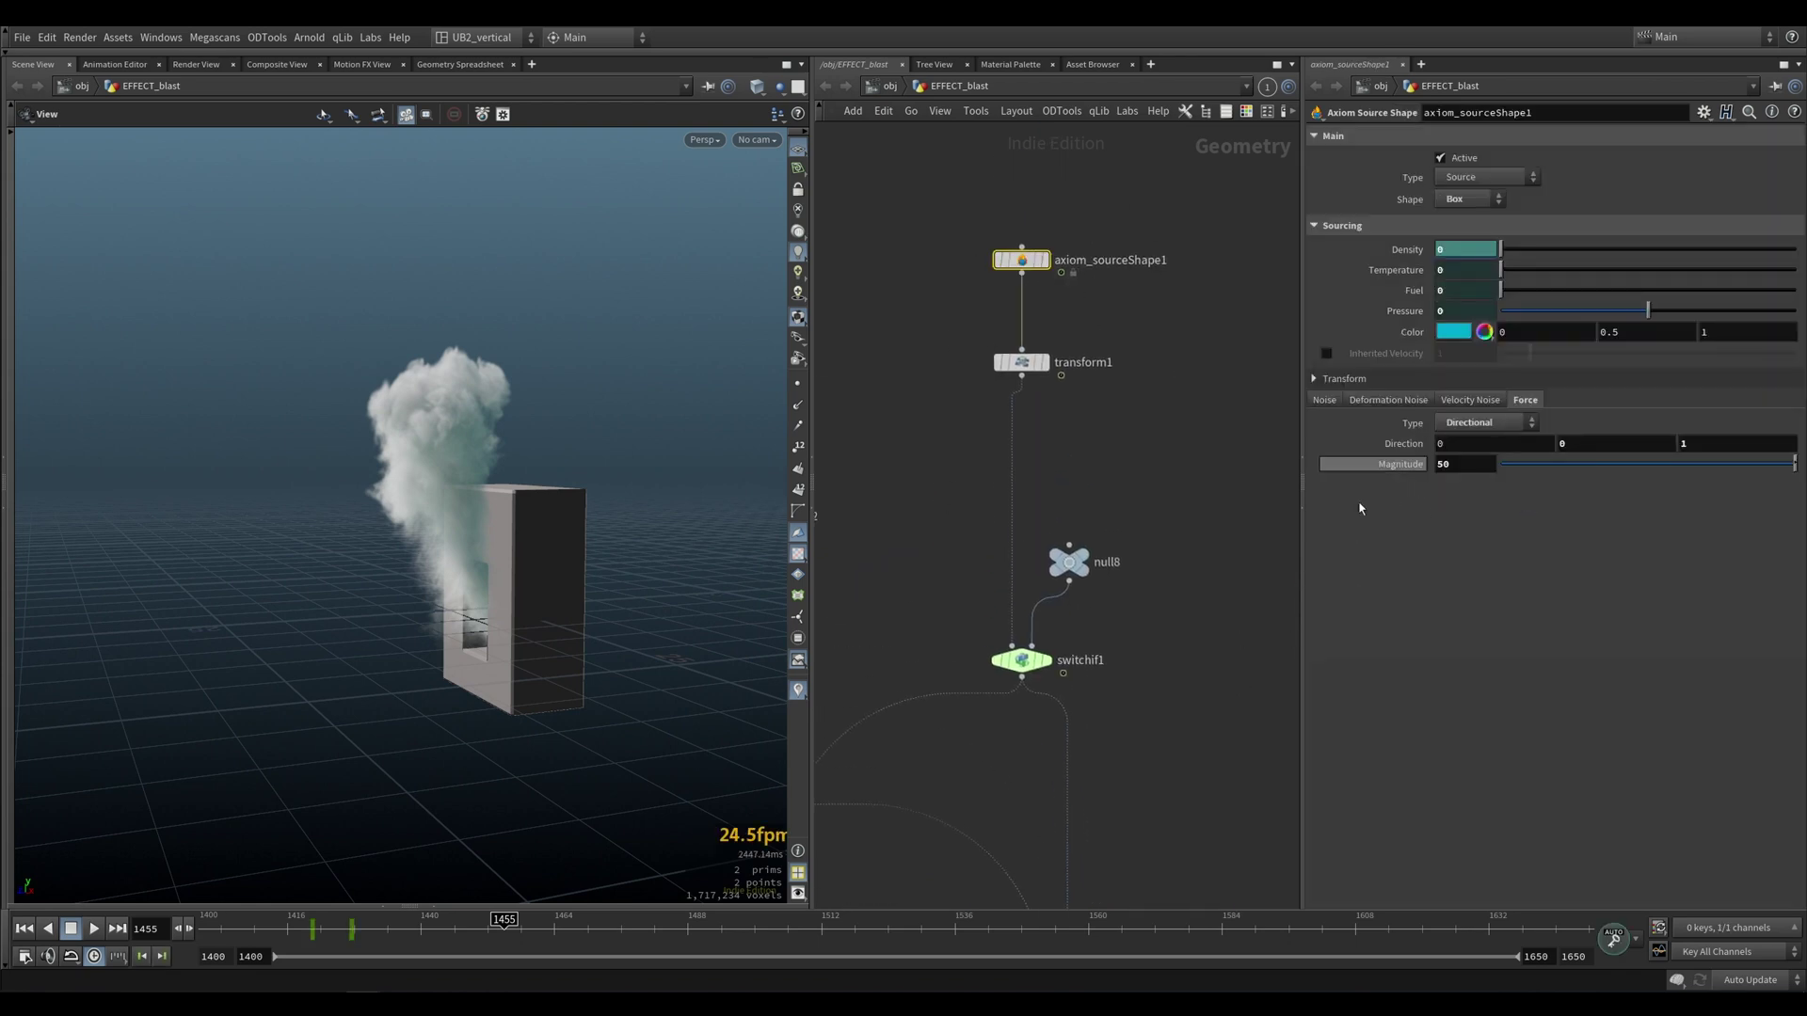
{"action": "middle_click_drag", "start_coordinate": [1179, 805], "coordinate": [1214, 395]}
{"action": "left_click", "coordinate": [1091, 641]}
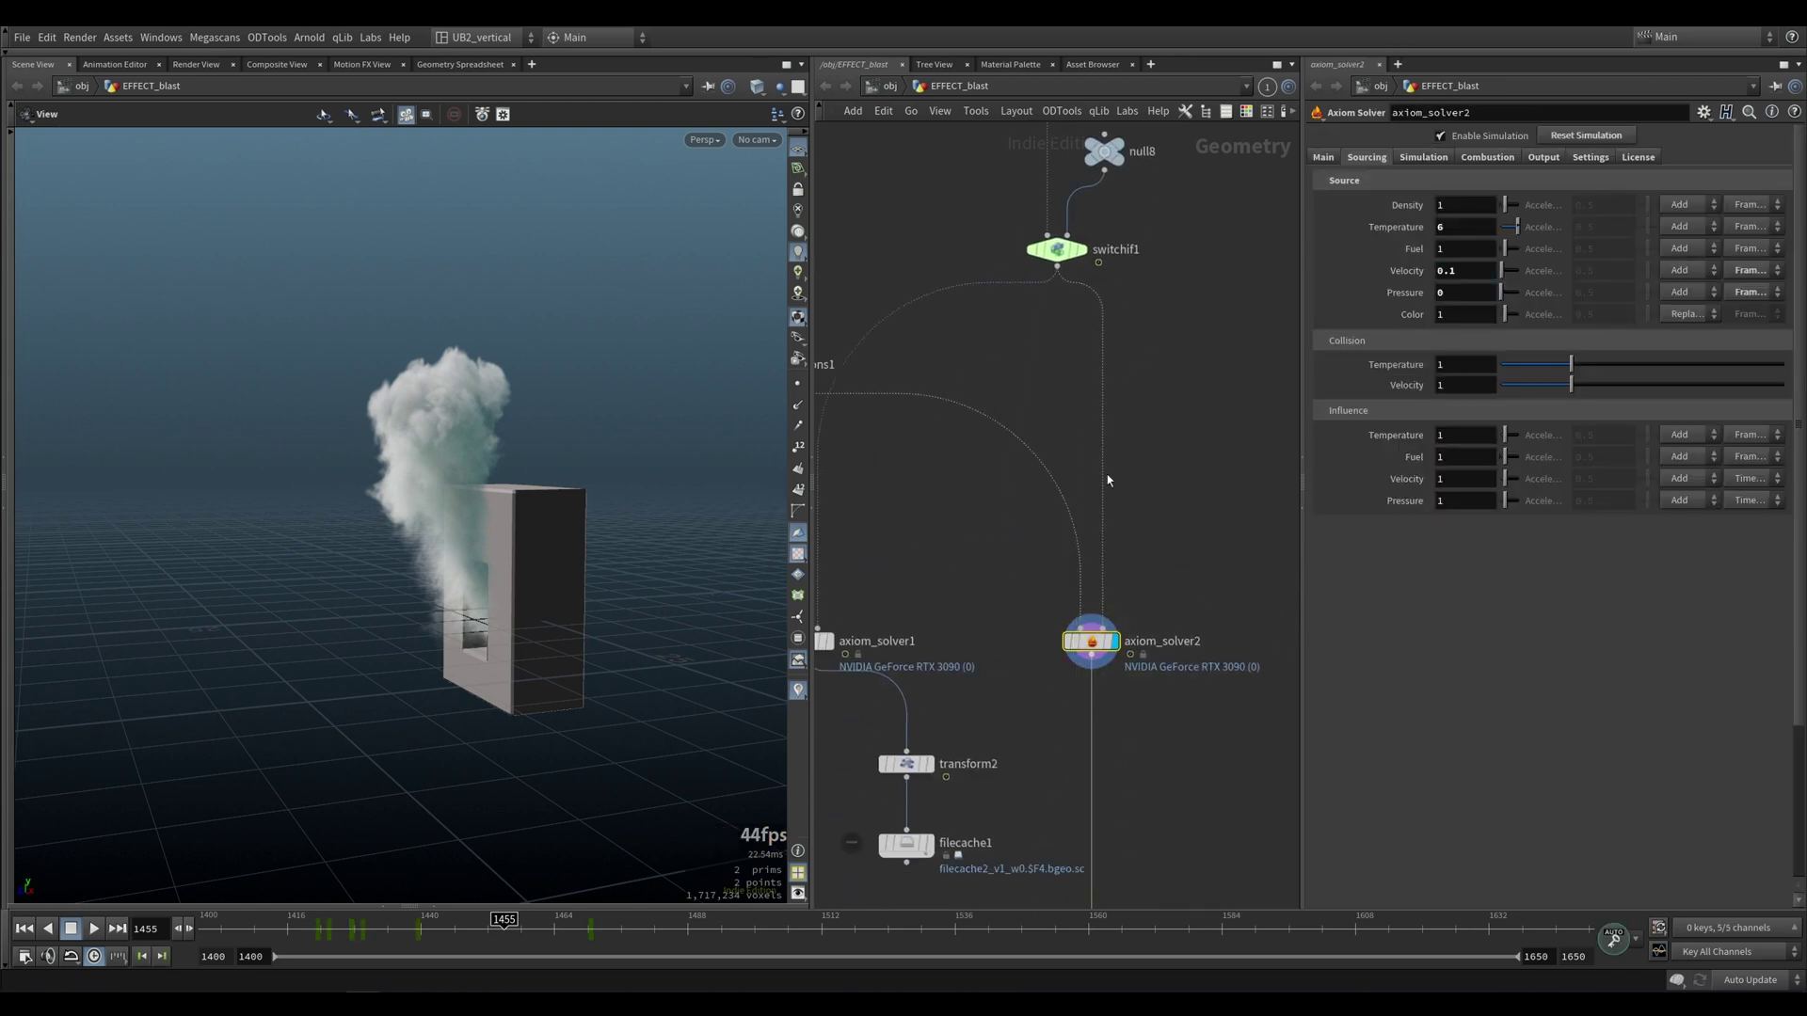
Review the combustion emission settings of axiom_solver2, including its Pressure, and return to the sourcing settings
{"action": "left_click_drag", "start_coordinate": [526, 582], "coordinate": [605, 630]}
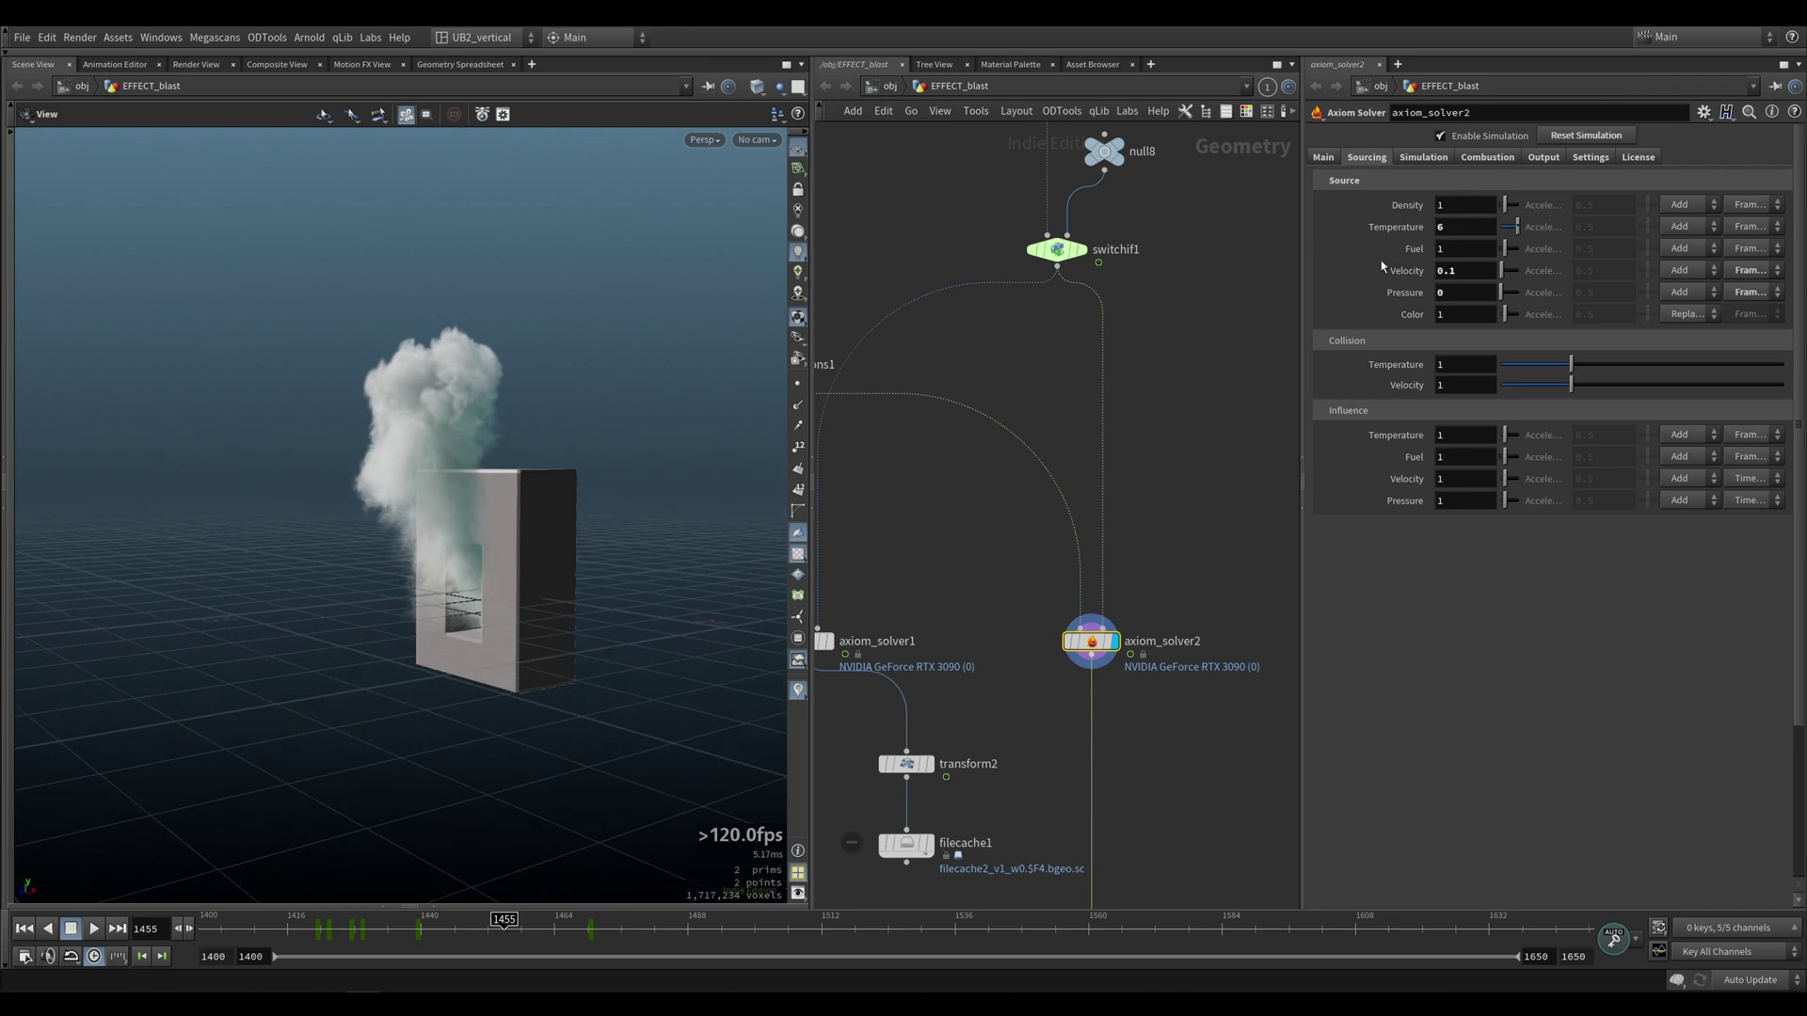
{"action": "left_click", "coordinate": [1487, 157]}
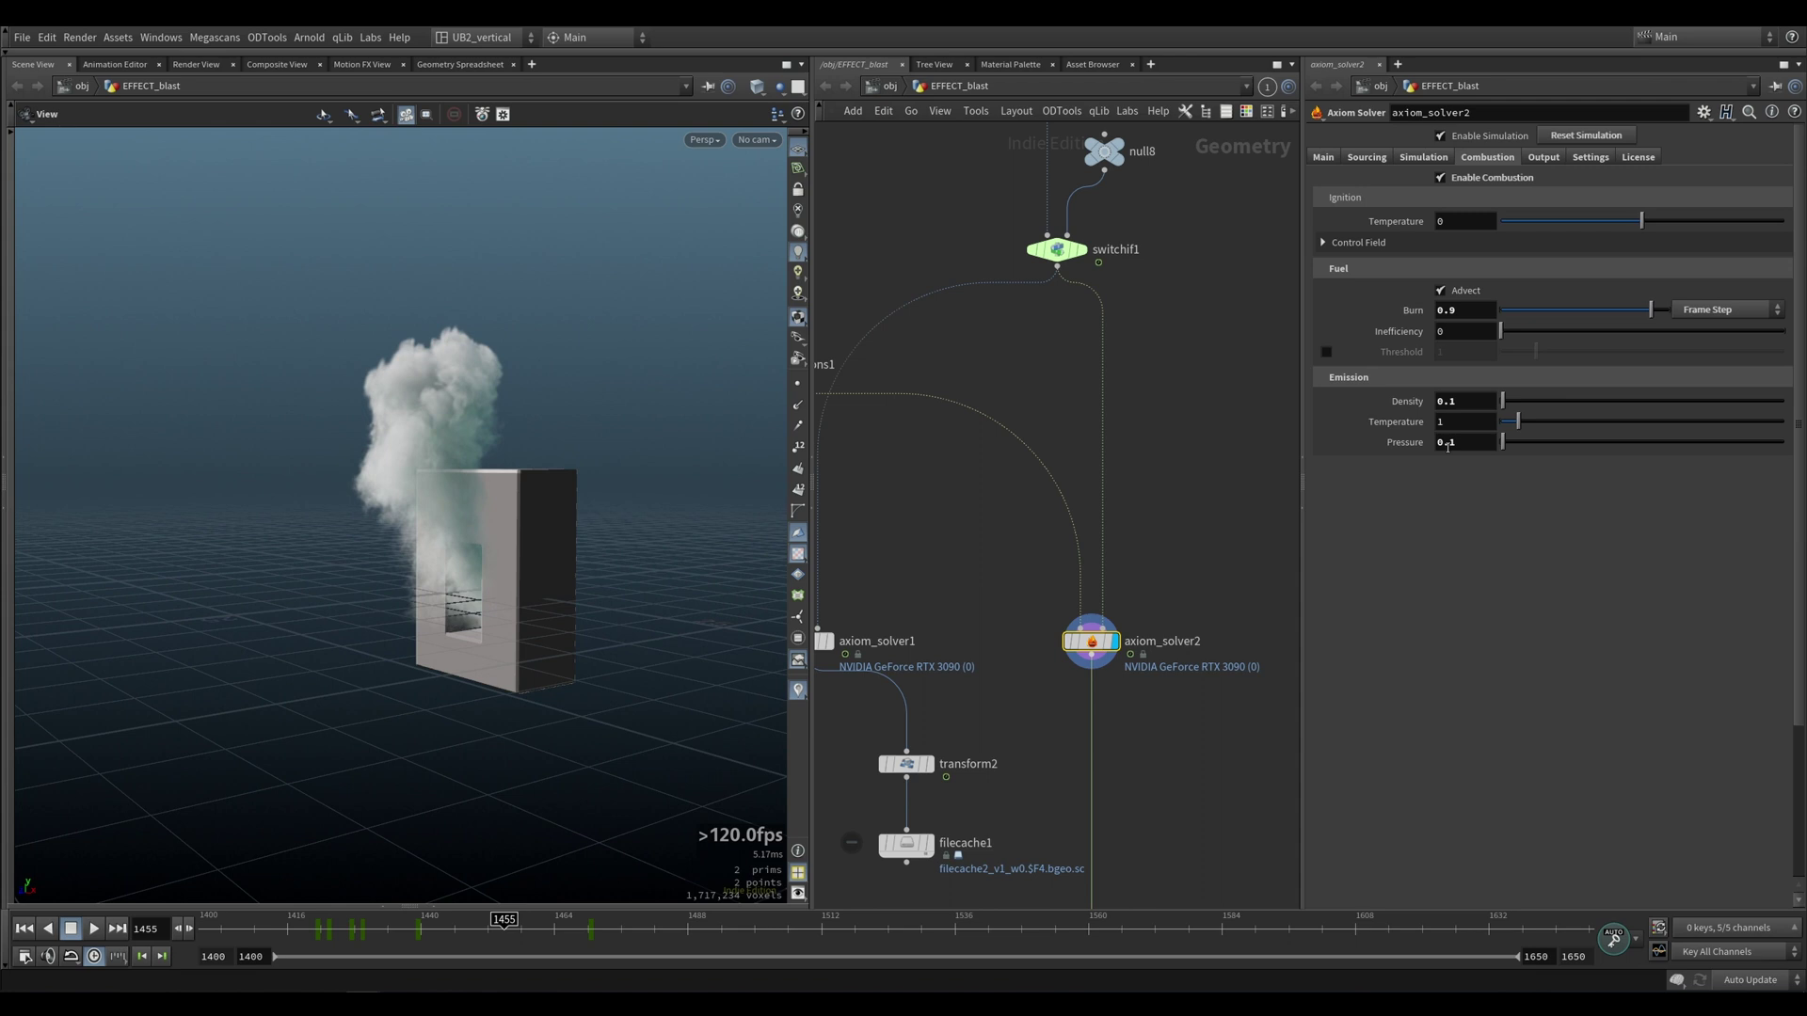
{"action": "left_click", "coordinate": [1383, 160]}
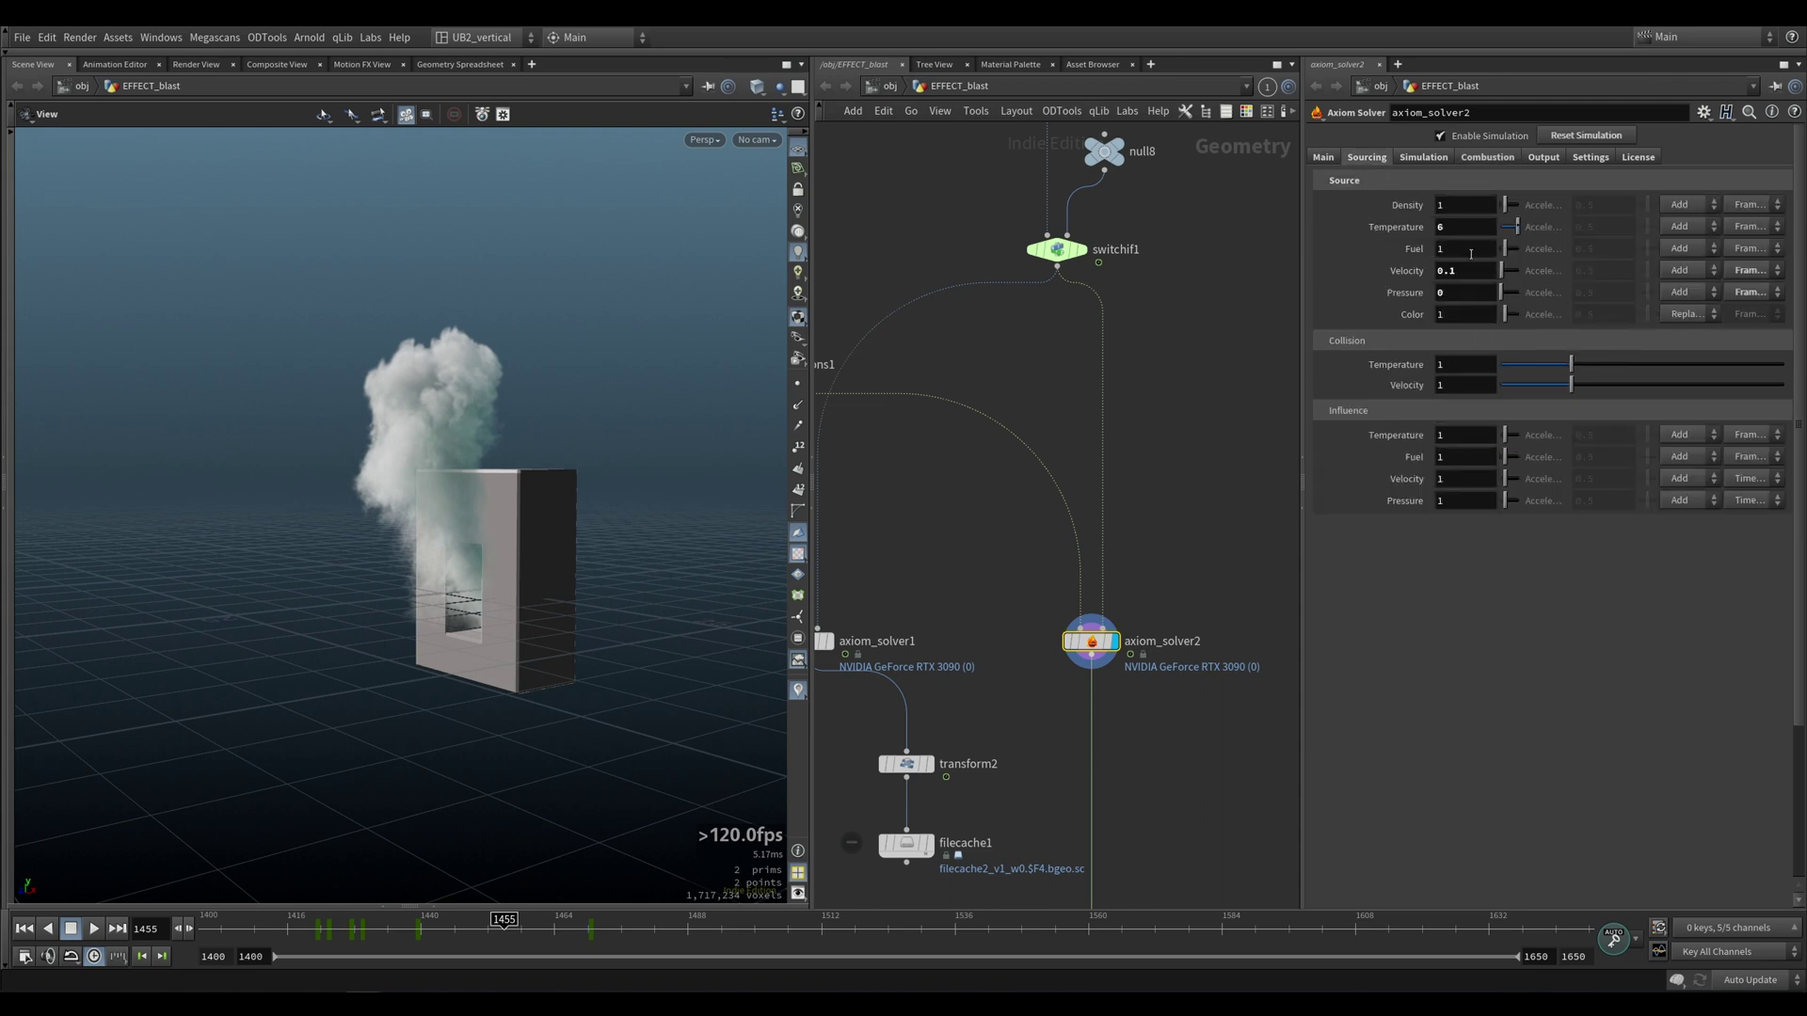
Set the source Pressure of axiom_solver2 to 5, simulate the blast to frame 1446 and examine the smoke leaving the opening
{"action": "type", "text": "5"}
{"action": "key", "text": "Return"}
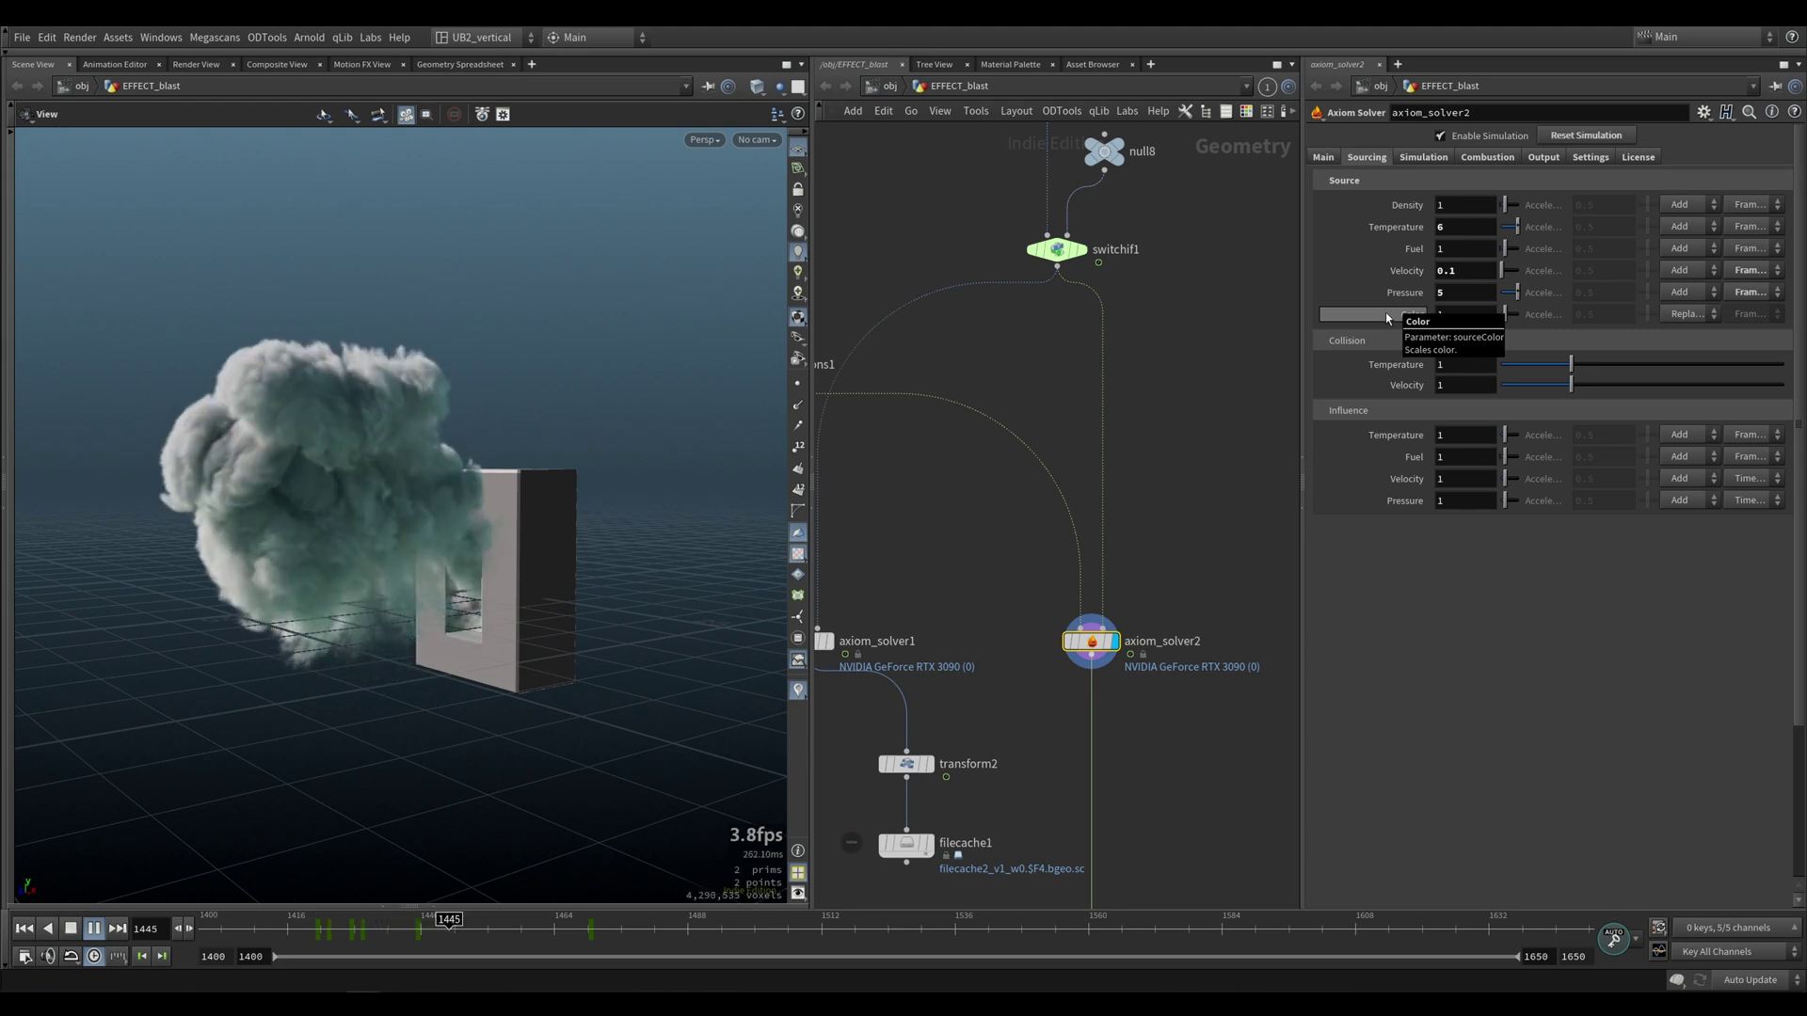
{"action": "key", "text": "Escape"}
{"action": "left_click_drag", "start_coordinate": [516, 561], "coordinate": [569, 559]}
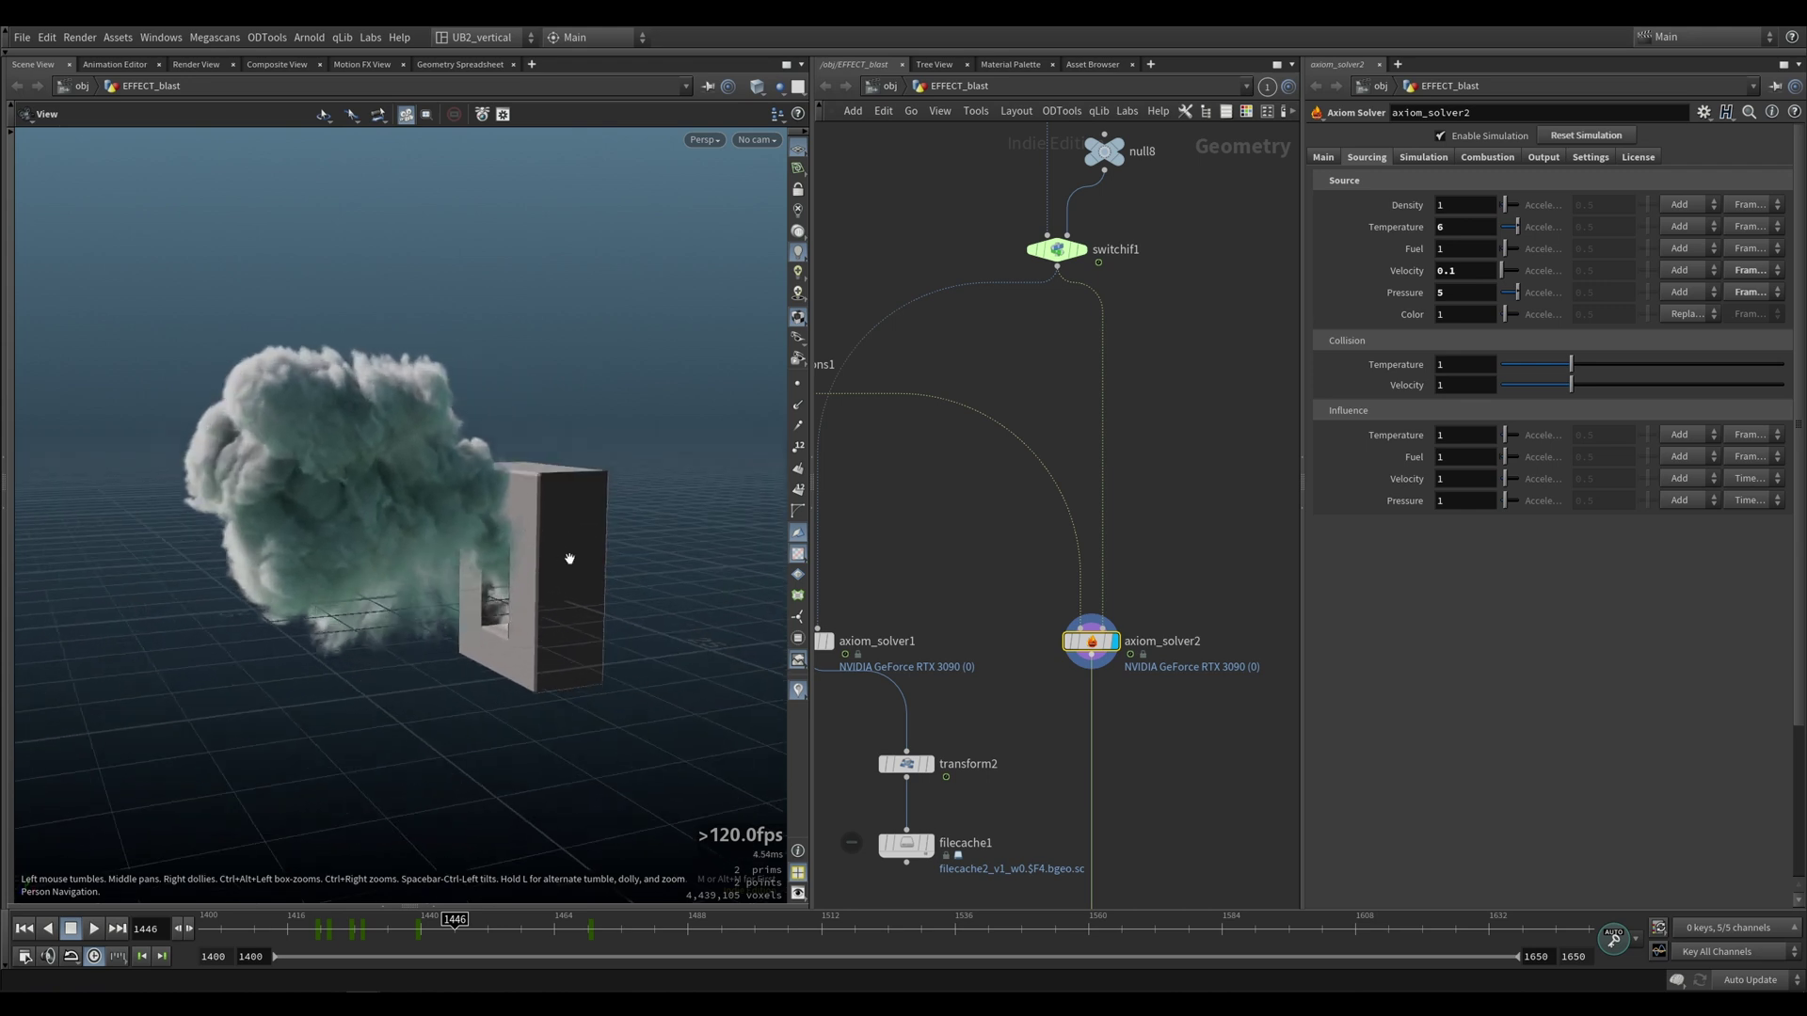
{"action": "right_click_drag", "start_coordinate": [582, 555], "coordinate": [527, 573]}
Play the simulation up to frame 1467 and inspect how the smoke cloud develops outside the wall
{"action": "key", "text": "ctrl+Up"}
{"action": "key", "text": "Up"}
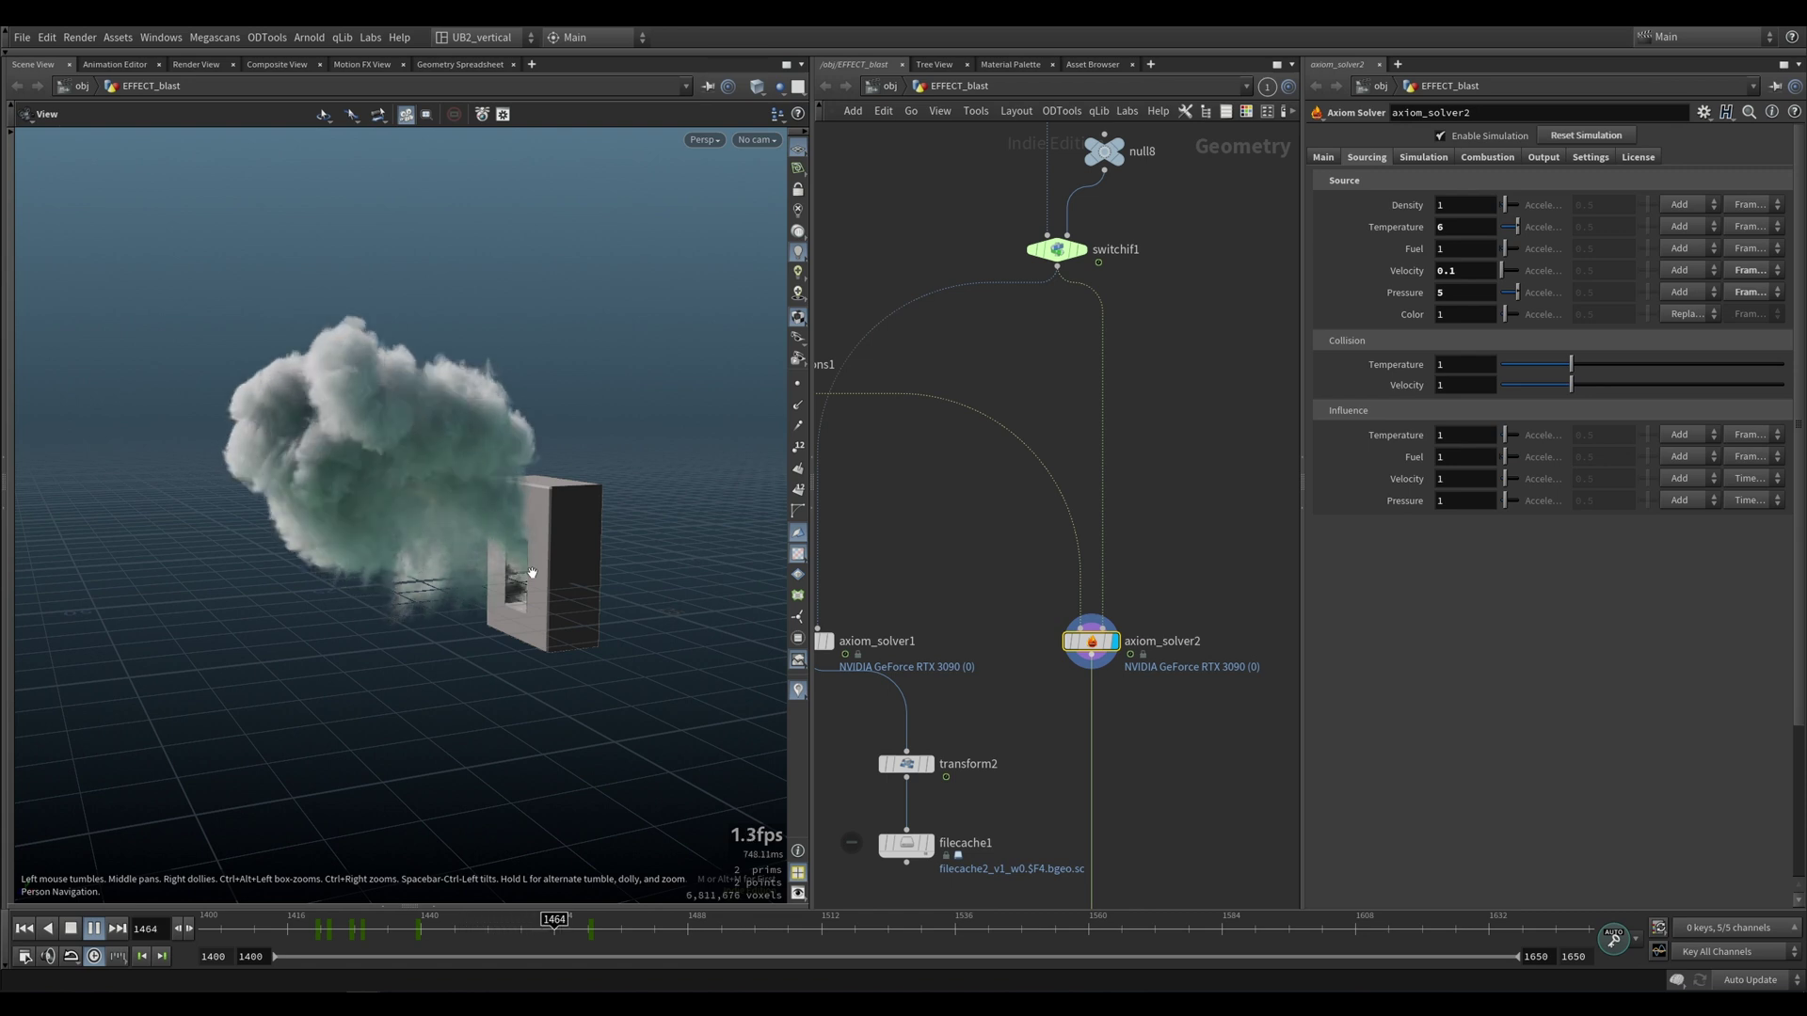
{"action": "key", "text": "Up"}
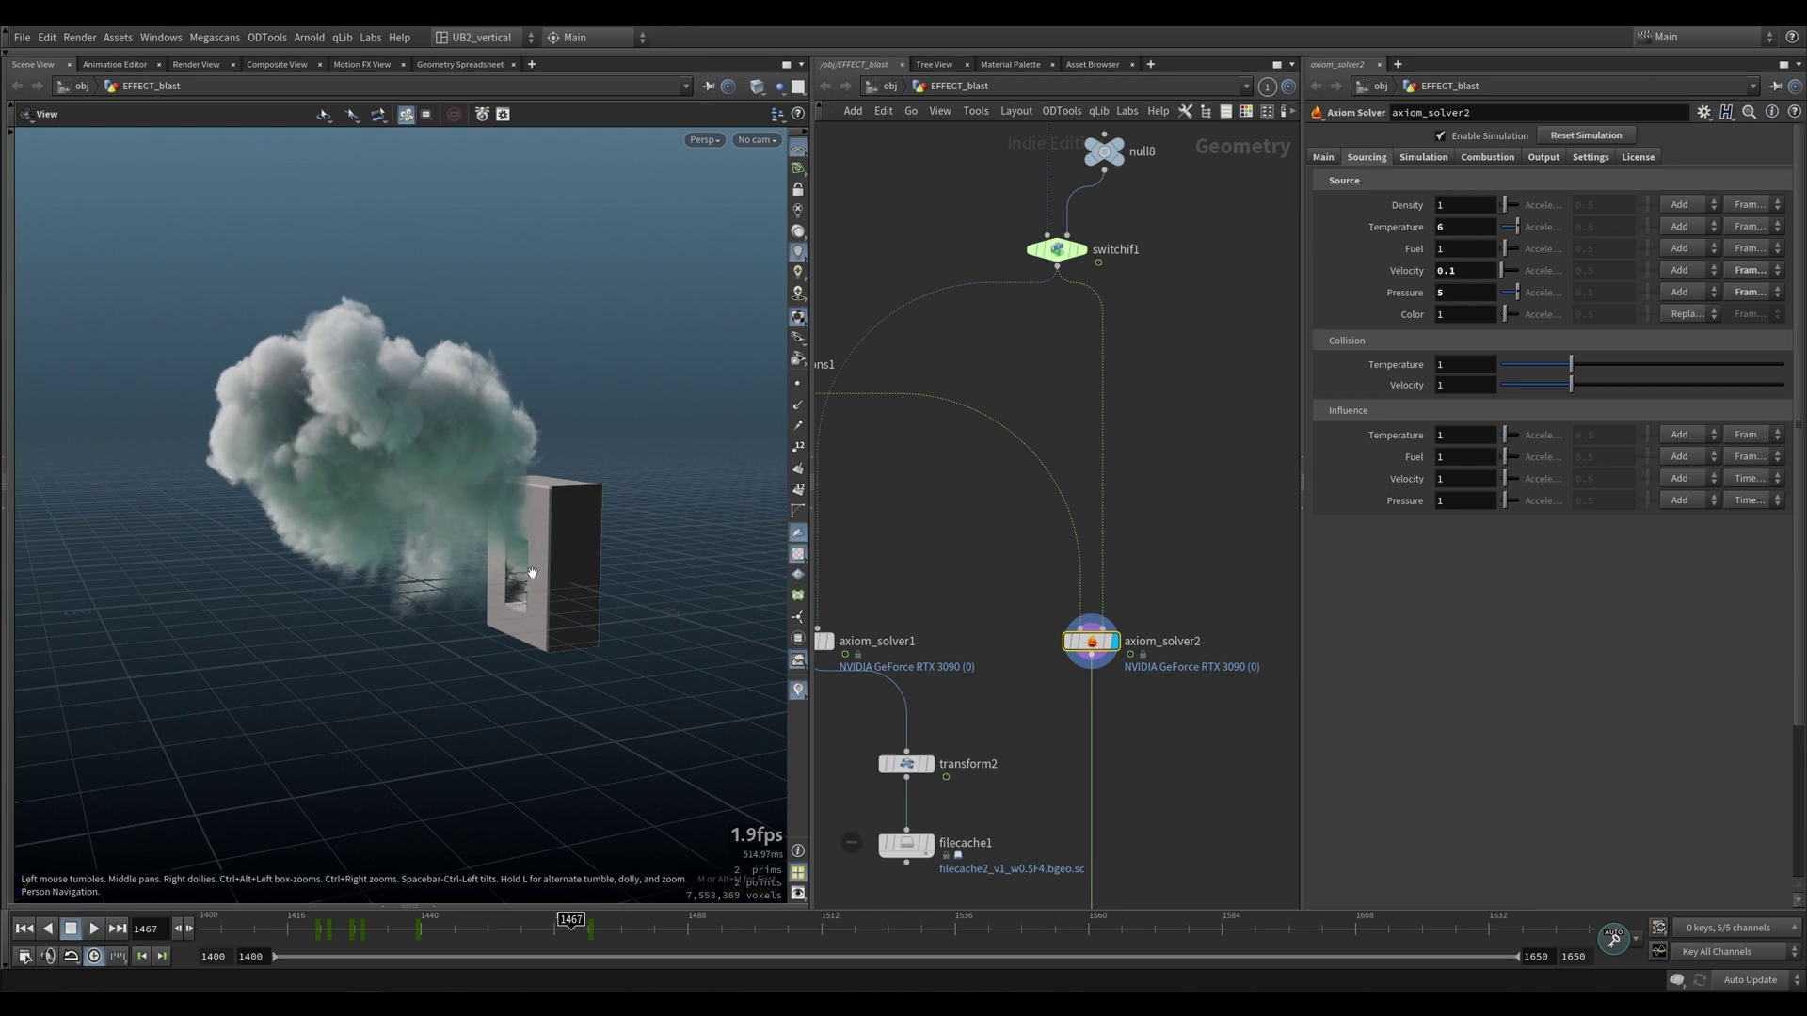
{"action": "middle_click_drag", "start_coordinate": [414, 596], "coordinate": [478, 565]}
{"action": "mouse_move", "coordinate": [481, 543]}
{"action": "left_mouse_down"}
{"action": "mouse_move", "coordinate": [533, 553]}
{"action": "mouse_move", "coordinate": [468, 552]}
{"action": "left_mouse_up"}
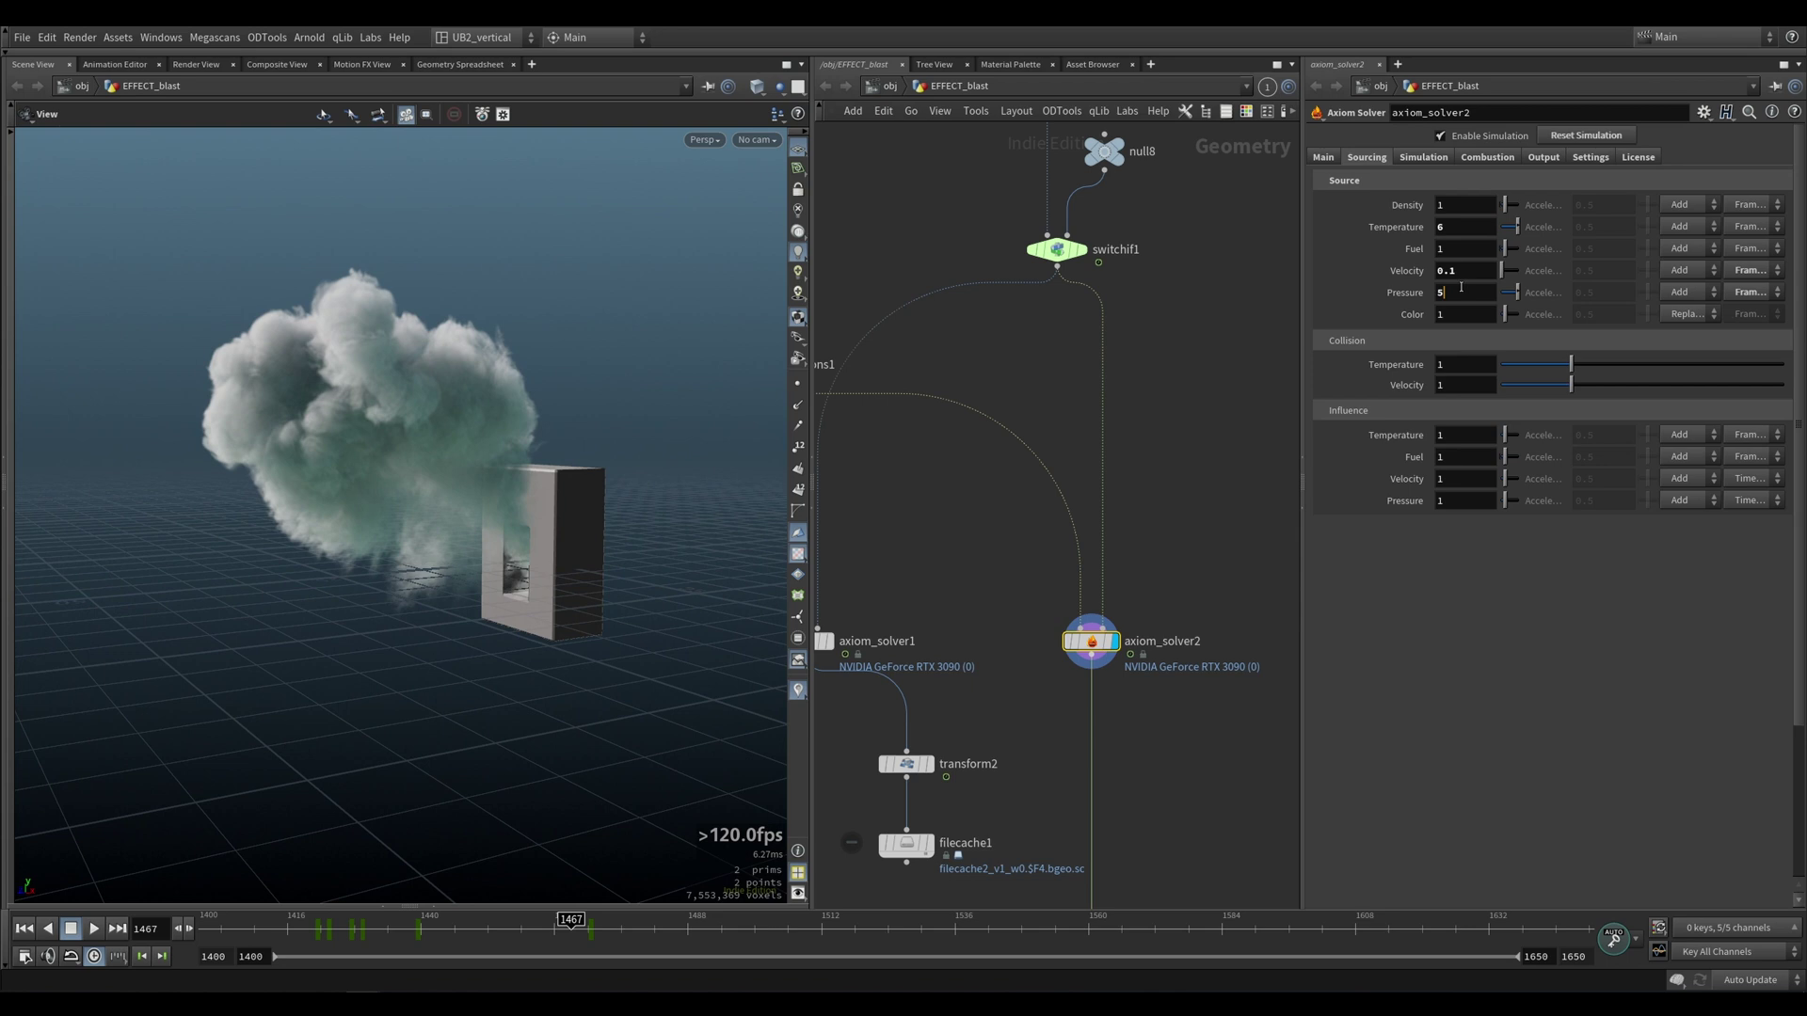
Set the source Pressure of axiom_solver2 to 15 and simulate the blast from frame 1400 to frame 1444
{"action": "left_click_drag", "start_coordinate": [1456, 292], "coordinate": [1356, 316]}
{"action": "type", "text": "15"}
{"action": "key", "text": "Return"}
{"action": "key", "text": "ctrl+Up"}
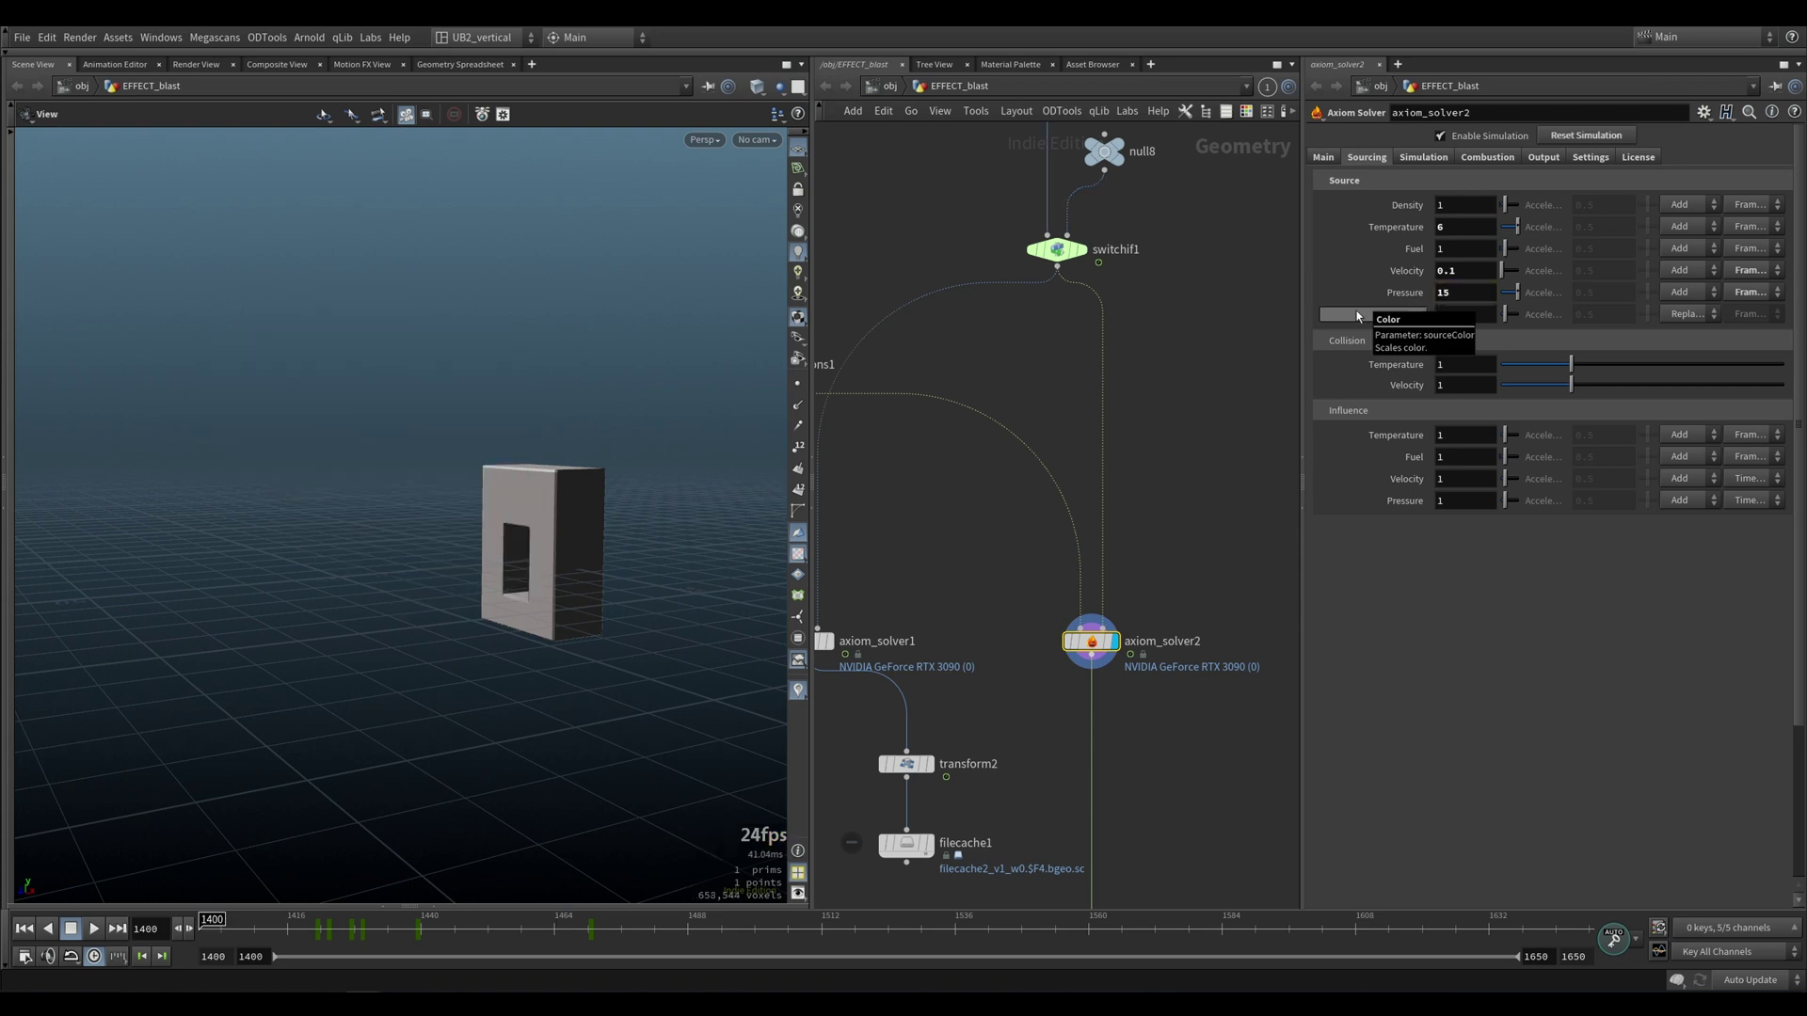
{"action": "key", "text": "Up"}
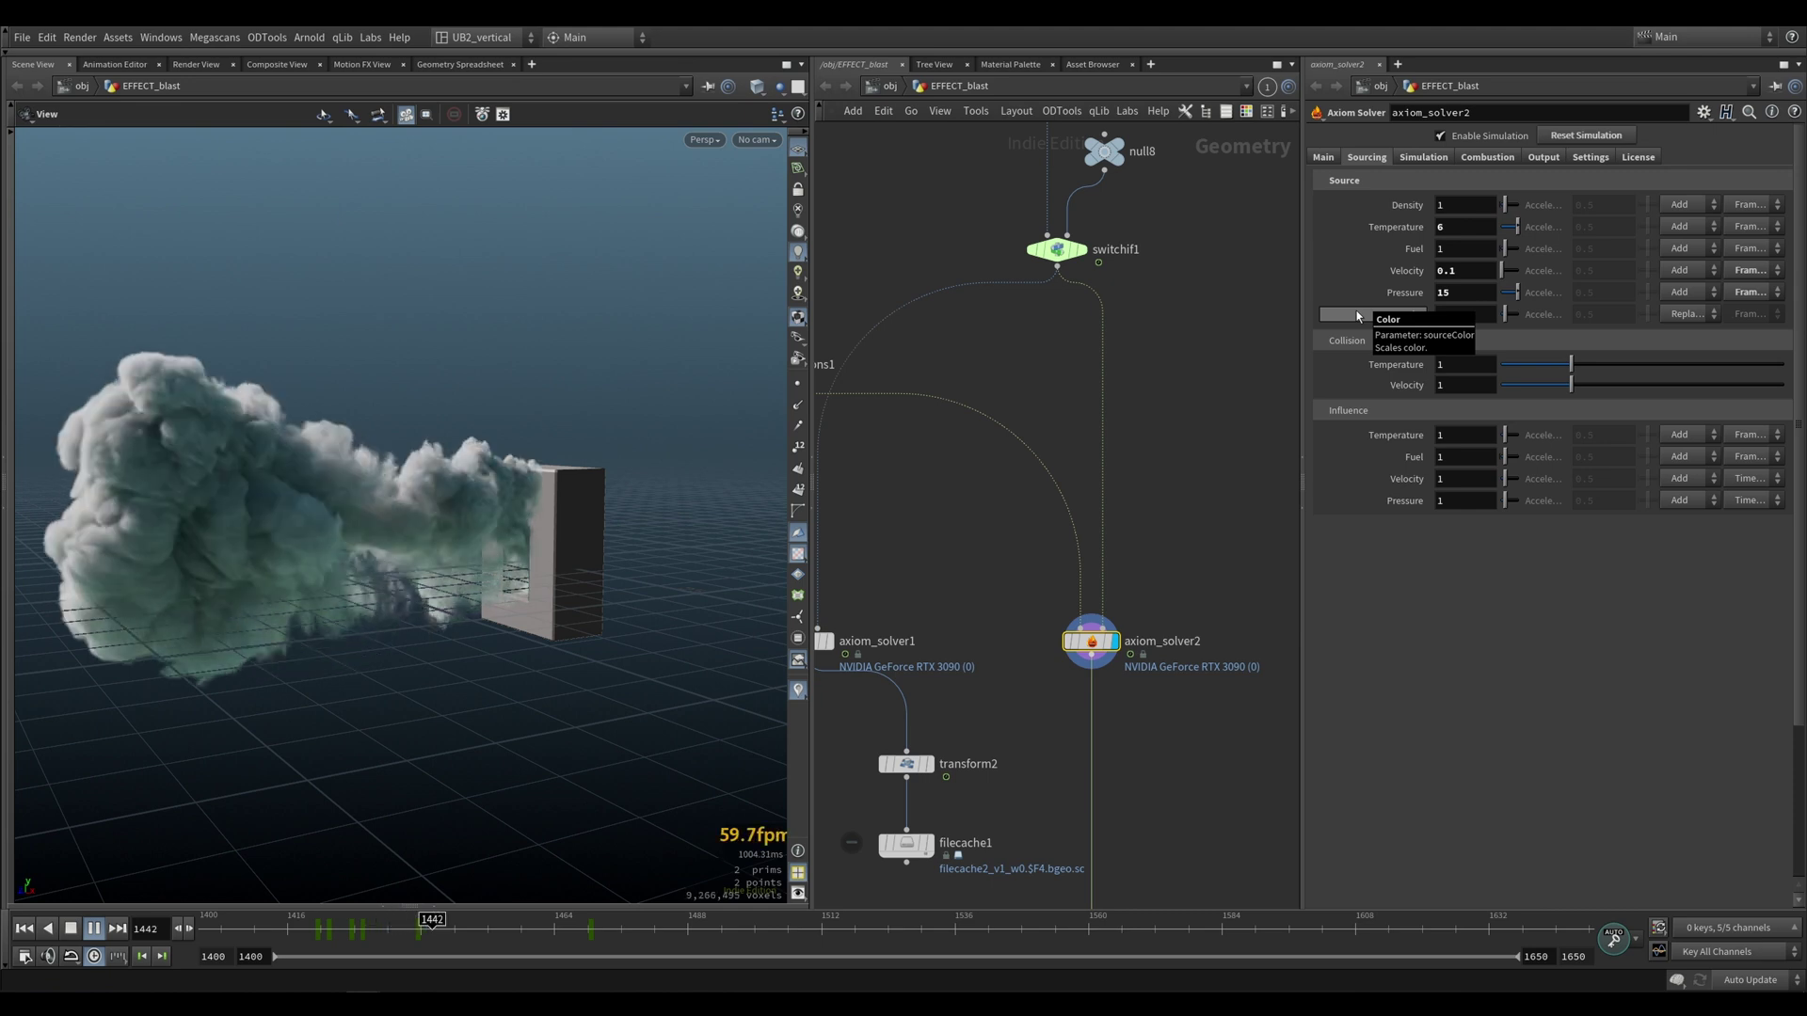
{"action": "key", "text": "Escape"}
Inspect the smoke plume and the wall opening from several angles at frame 1444 and save the scene
{"action": "right_click_drag", "start_coordinate": [487, 521], "coordinate": [442, 532]}
{"action": "left_click_drag", "start_coordinate": [441, 532], "coordinate": [492, 542]}
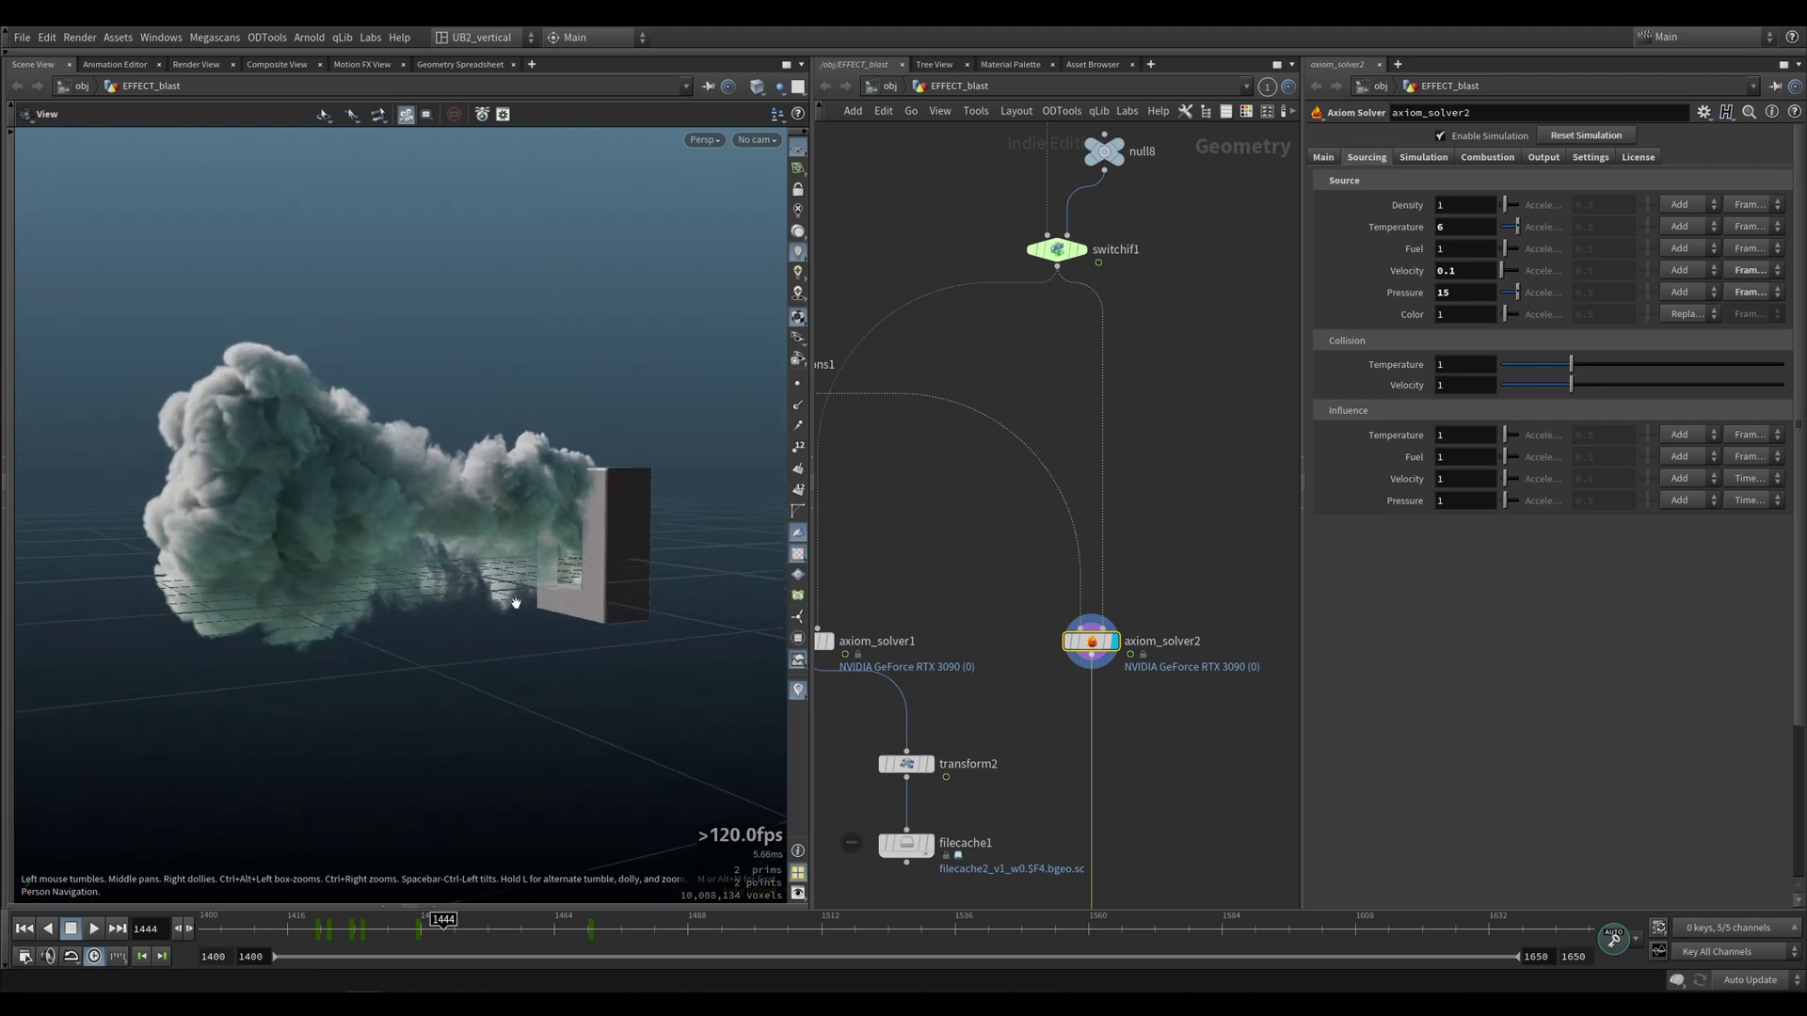
{"action": "left_click_drag", "start_coordinate": [516, 602], "coordinate": [550, 573]}
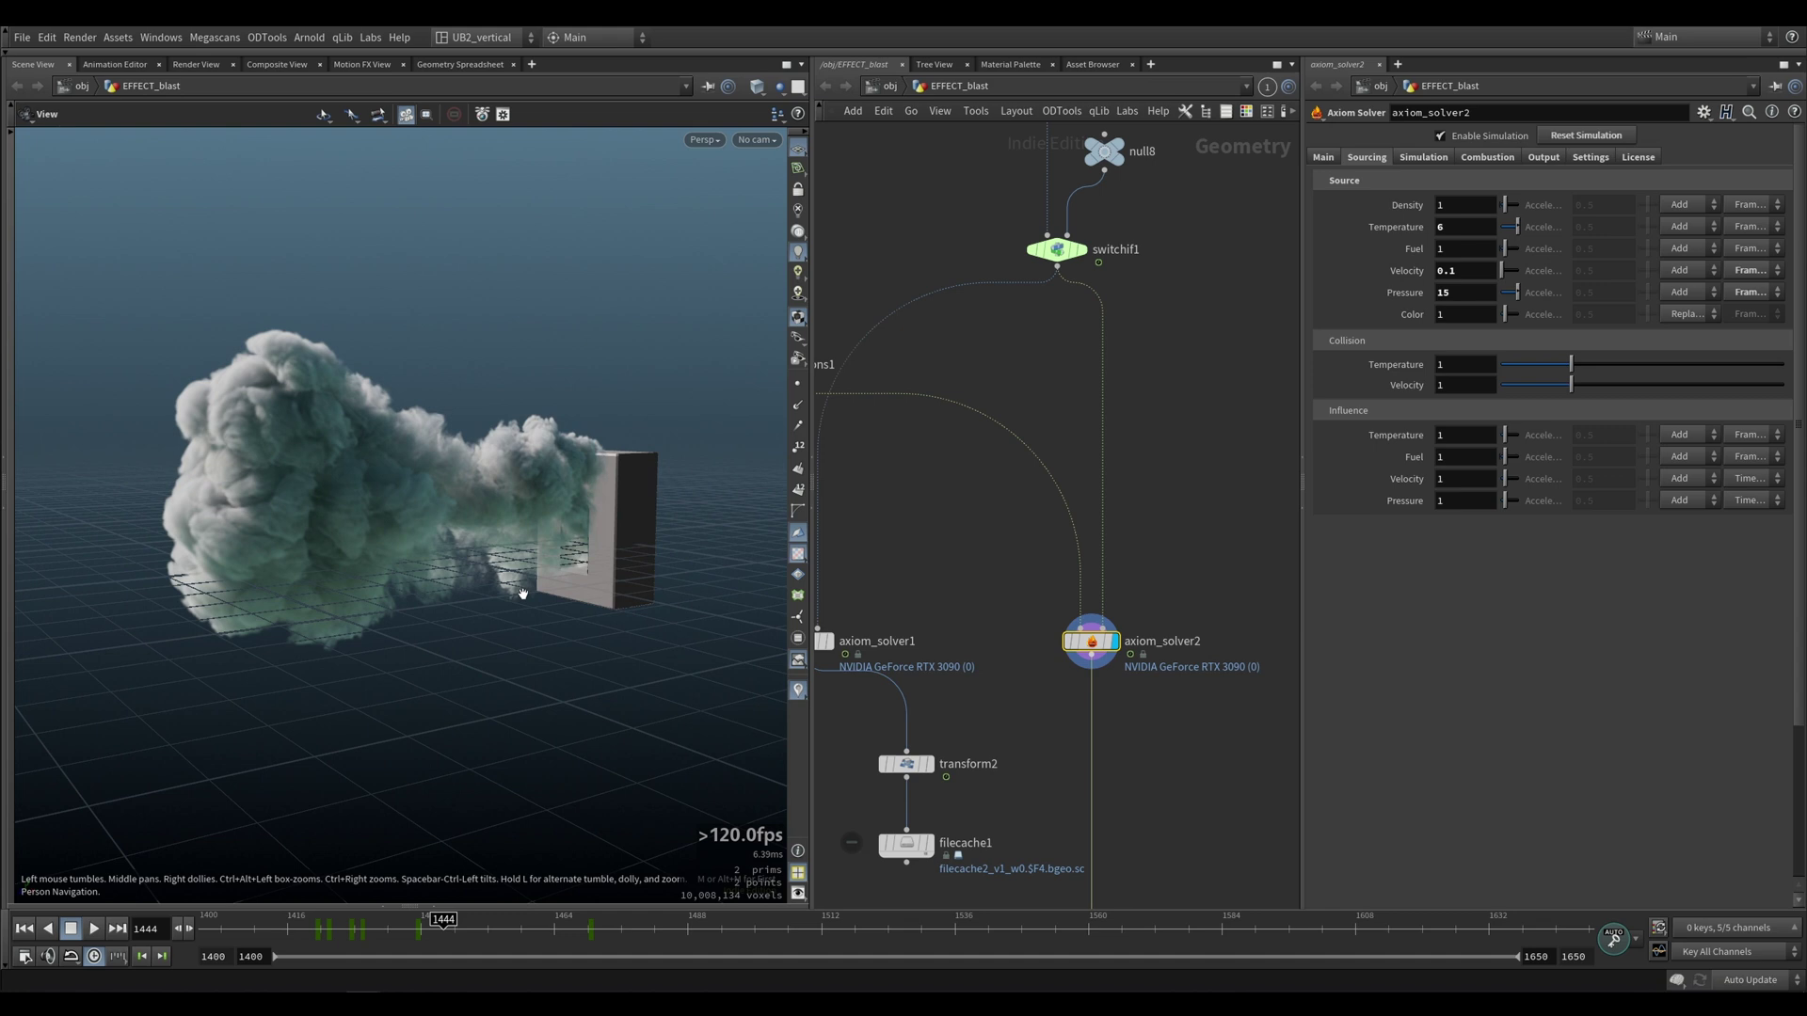
{"action": "left_click_drag", "start_coordinate": [578, 491], "coordinate": [517, 559]}
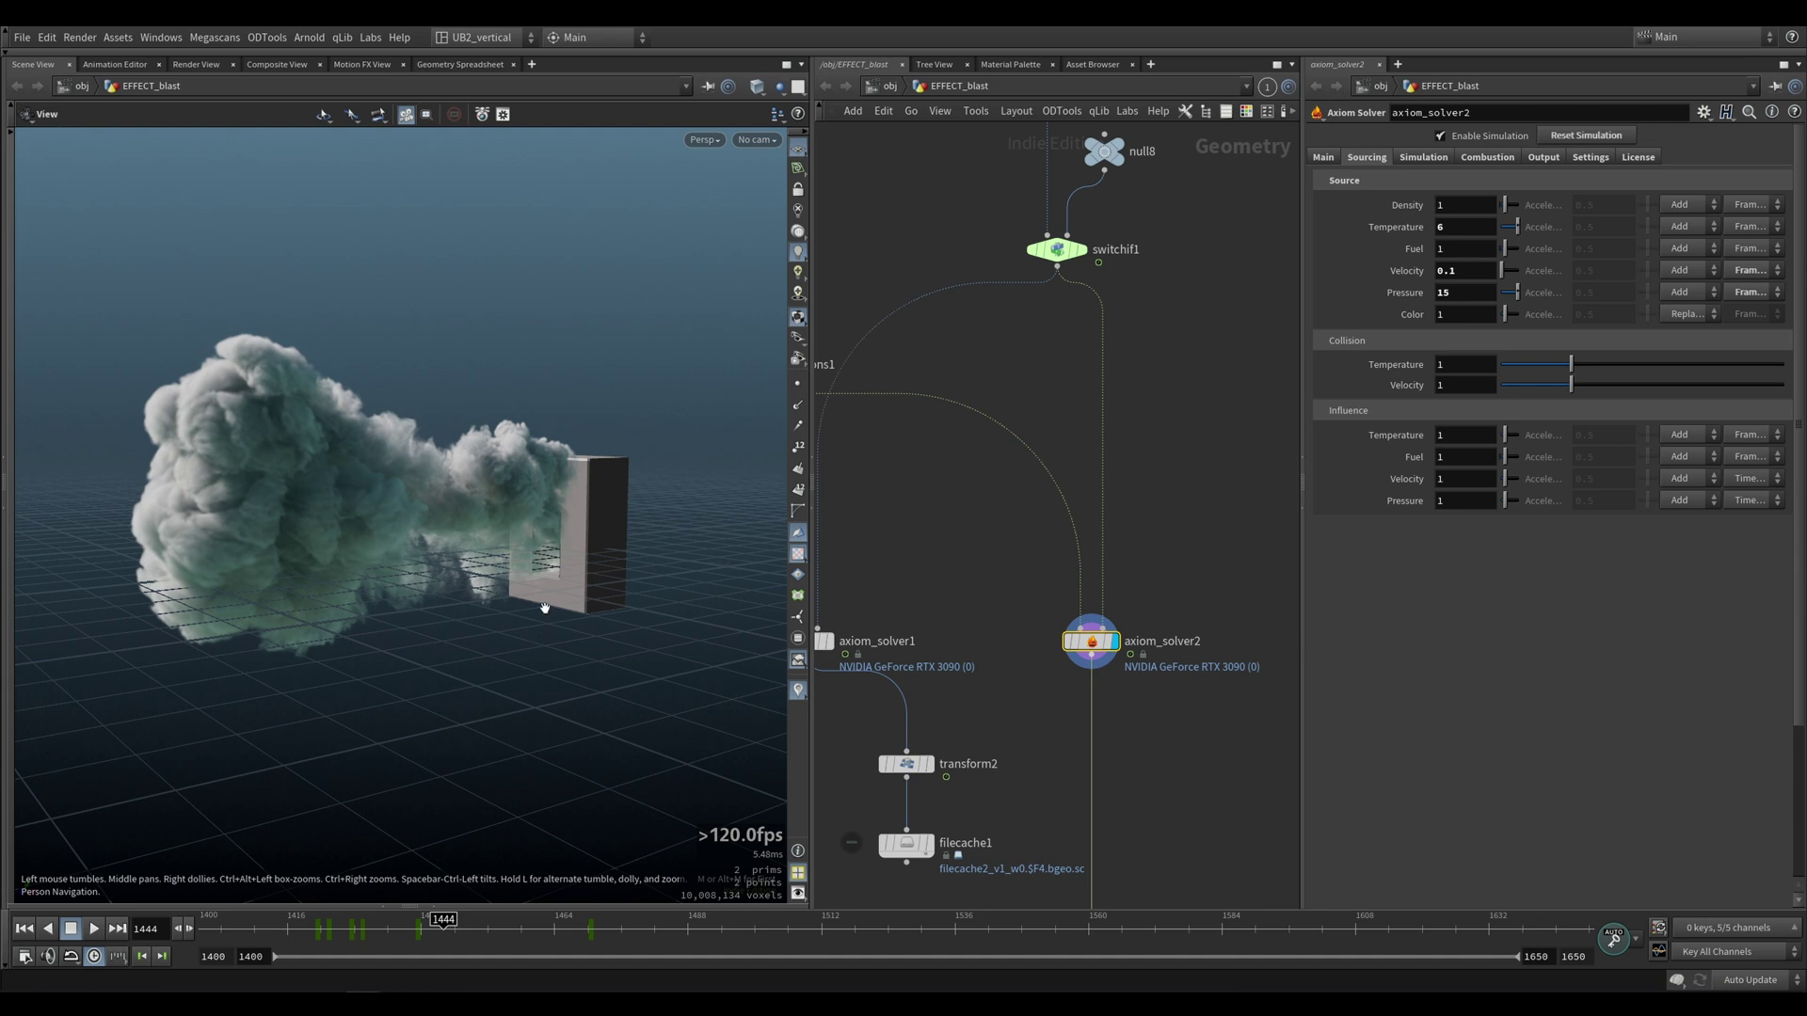
{"action": "key", "text": "ctrl+s"}
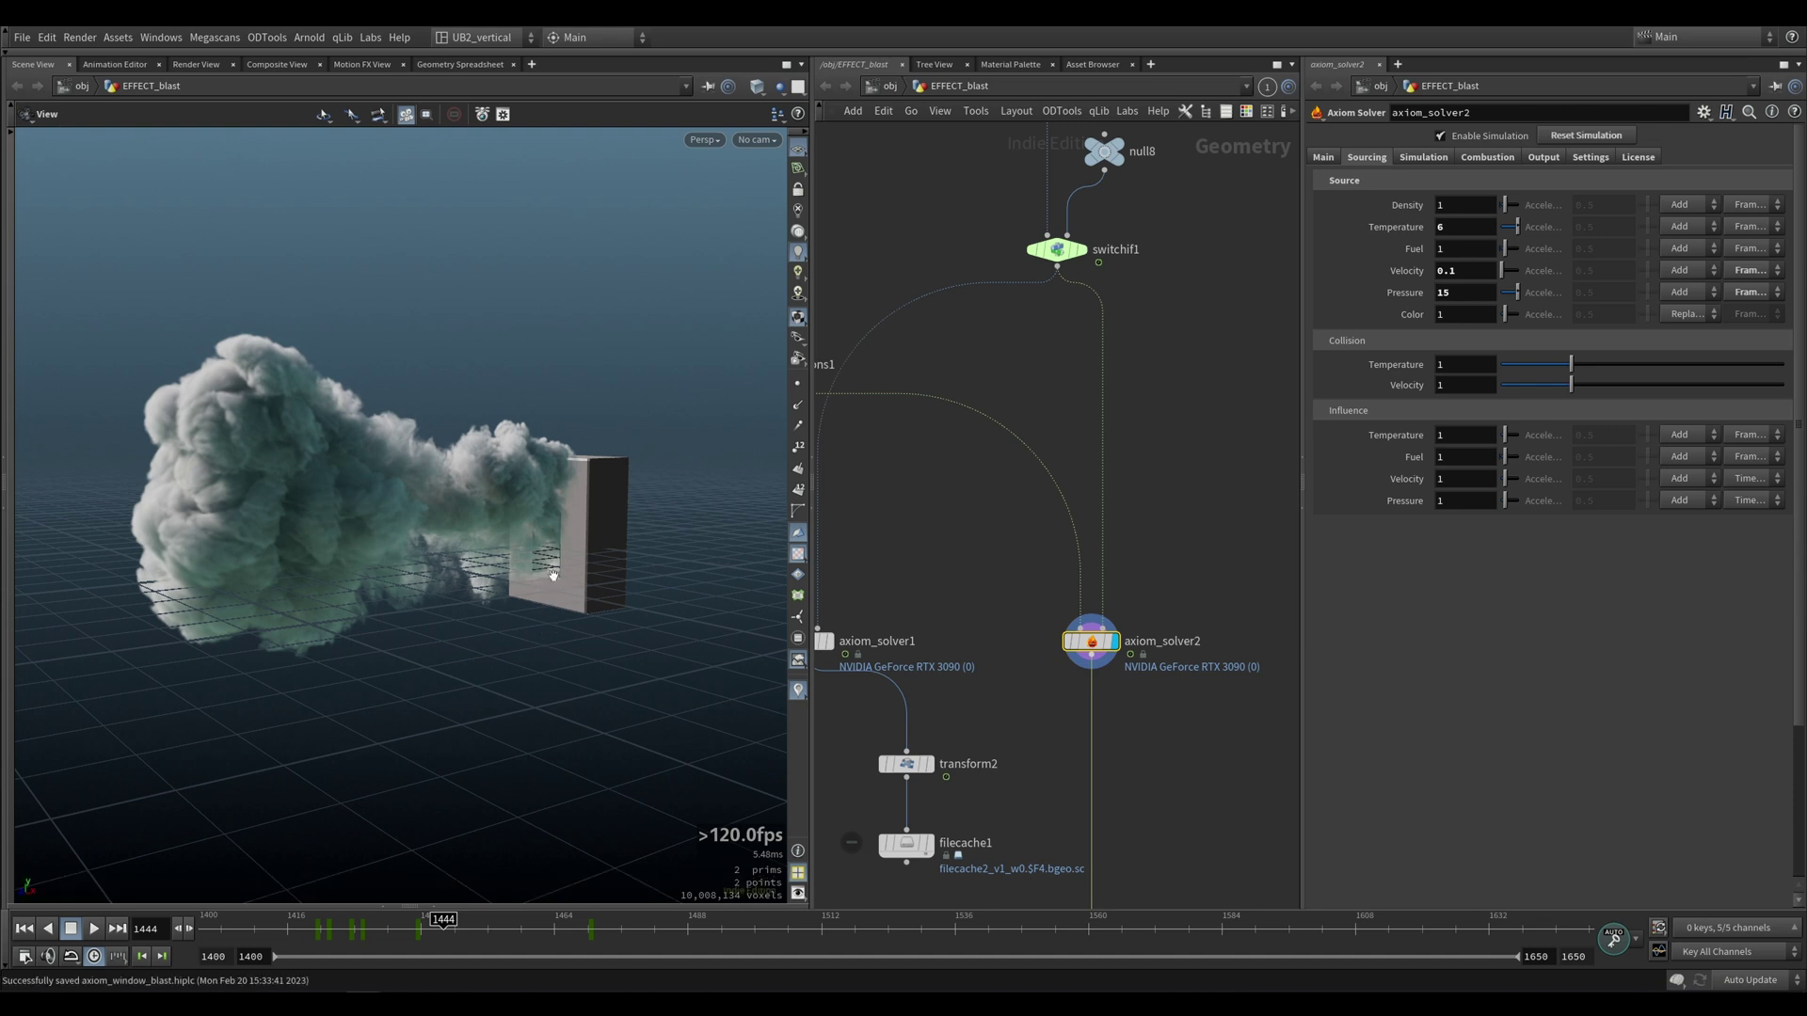
{"action": "mouse_move", "coordinate": [553, 575]}
{"action": "left_mouse_down"}
{"action": "mouse_move", "coordinate": [568, 551]}
{"action": "mouse_move", "coordinate": [536, 565]}
{"action": "mouse_move", "coordinate": [569, 563]}
{"action": "left_mouse_up"}
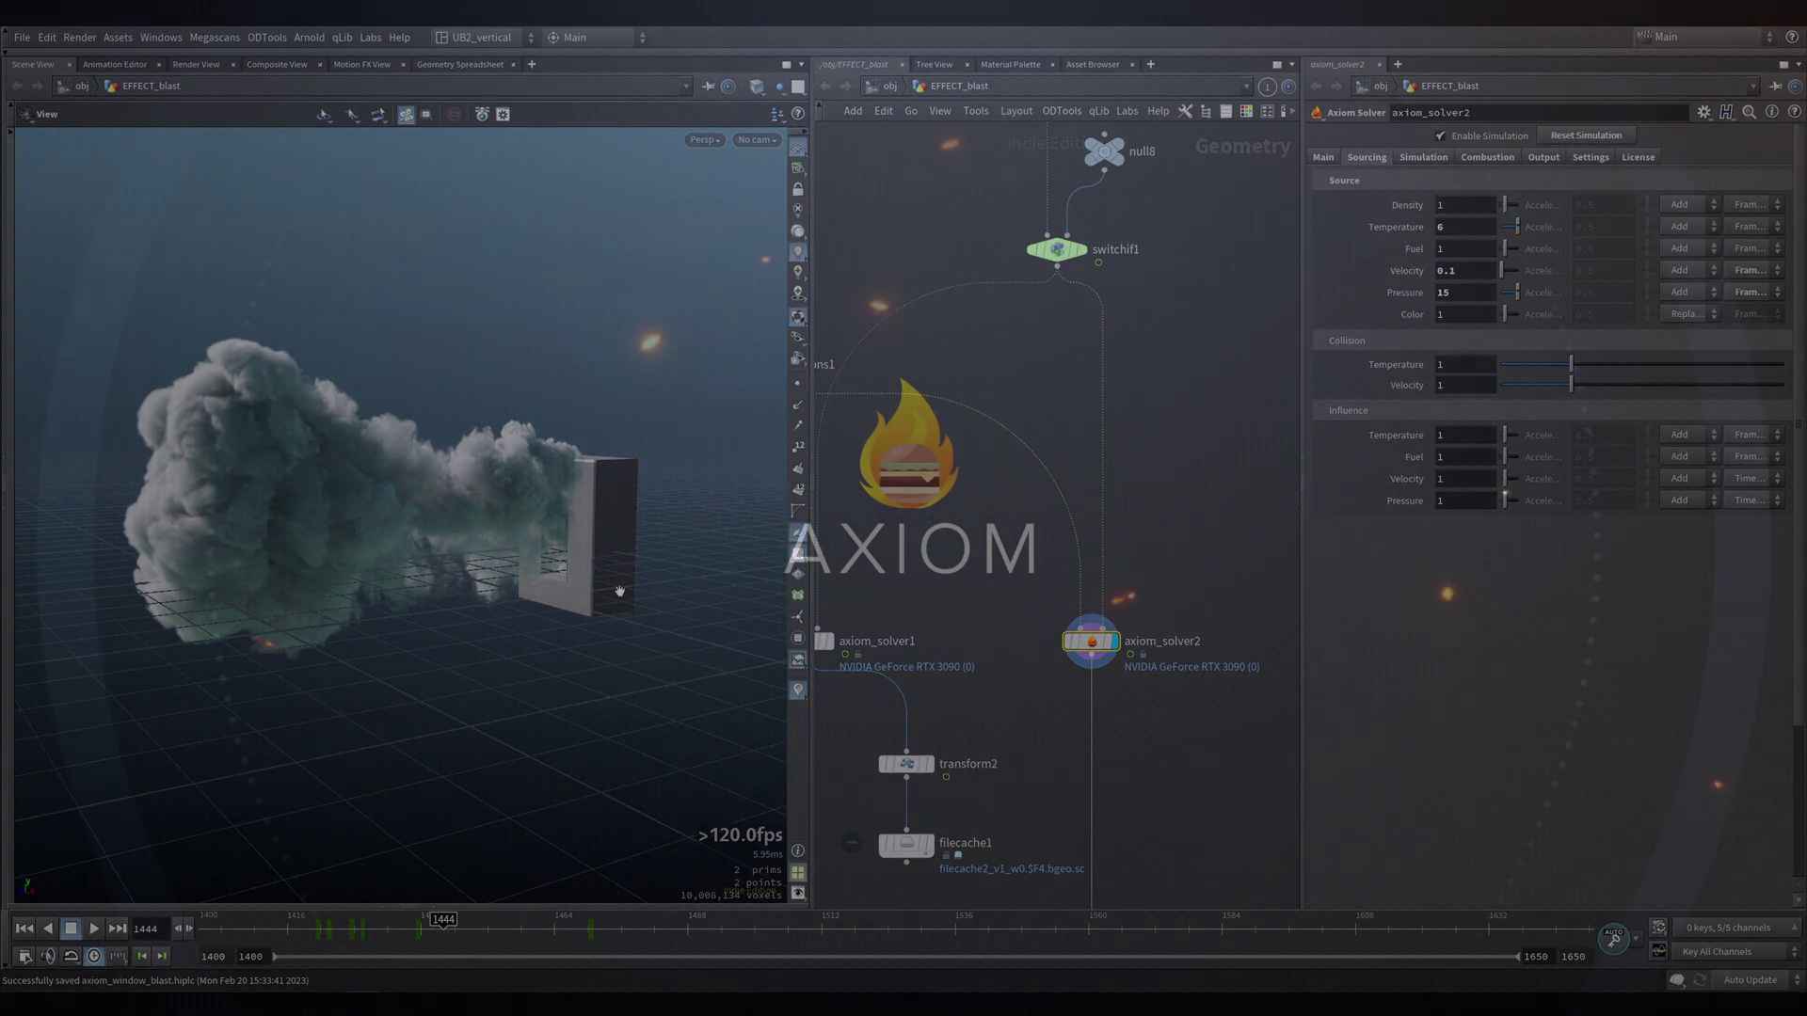